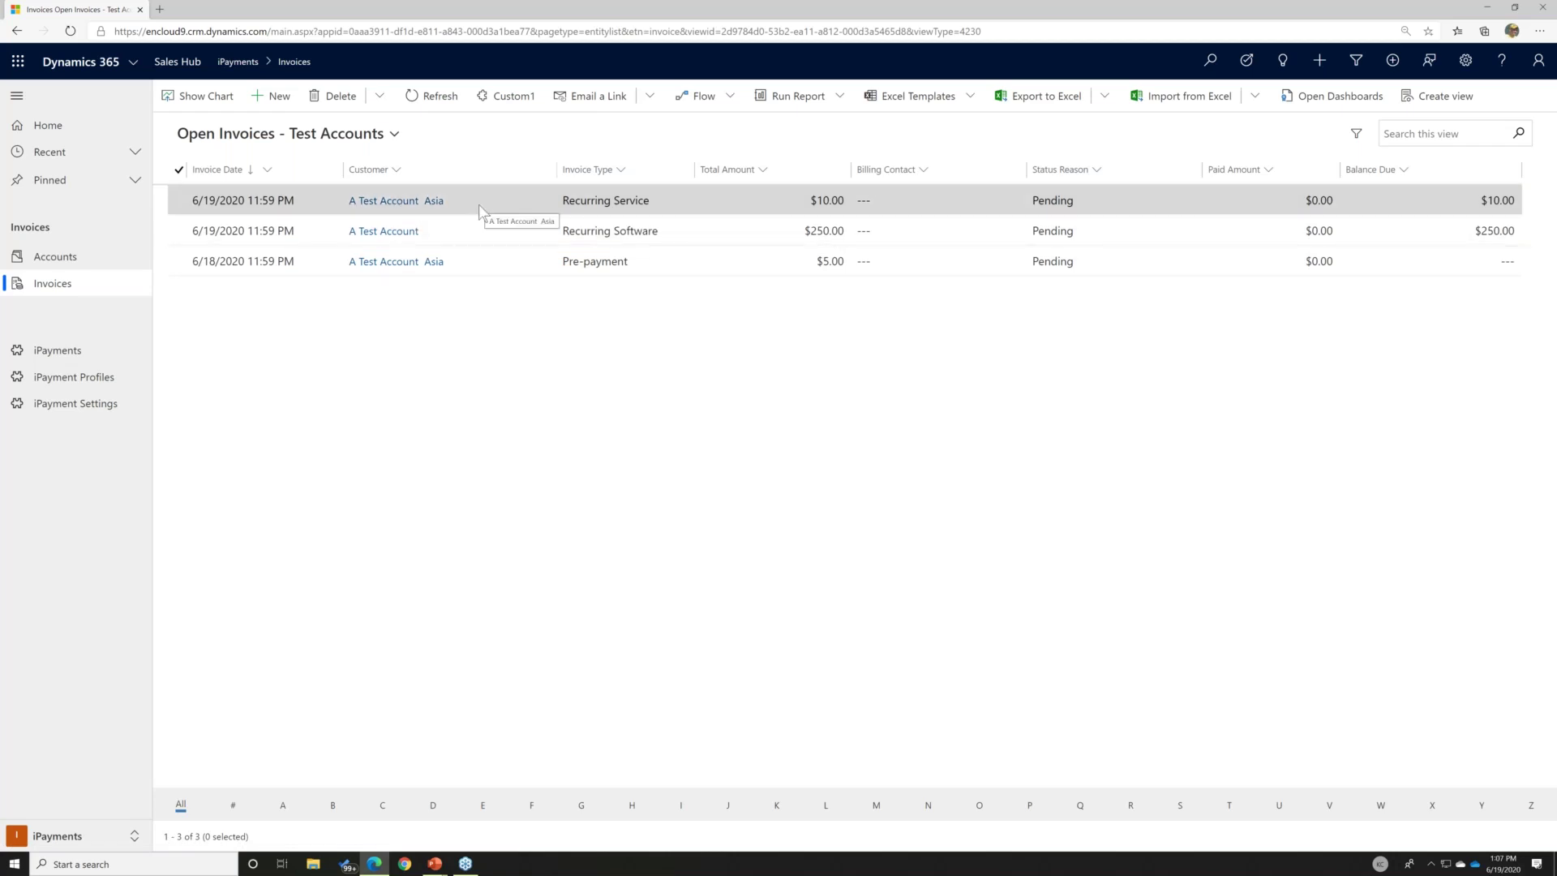
Open the $250 Recurring Software invoice from the open invoices and start a new iPayment for it.
double_click(304, 231)
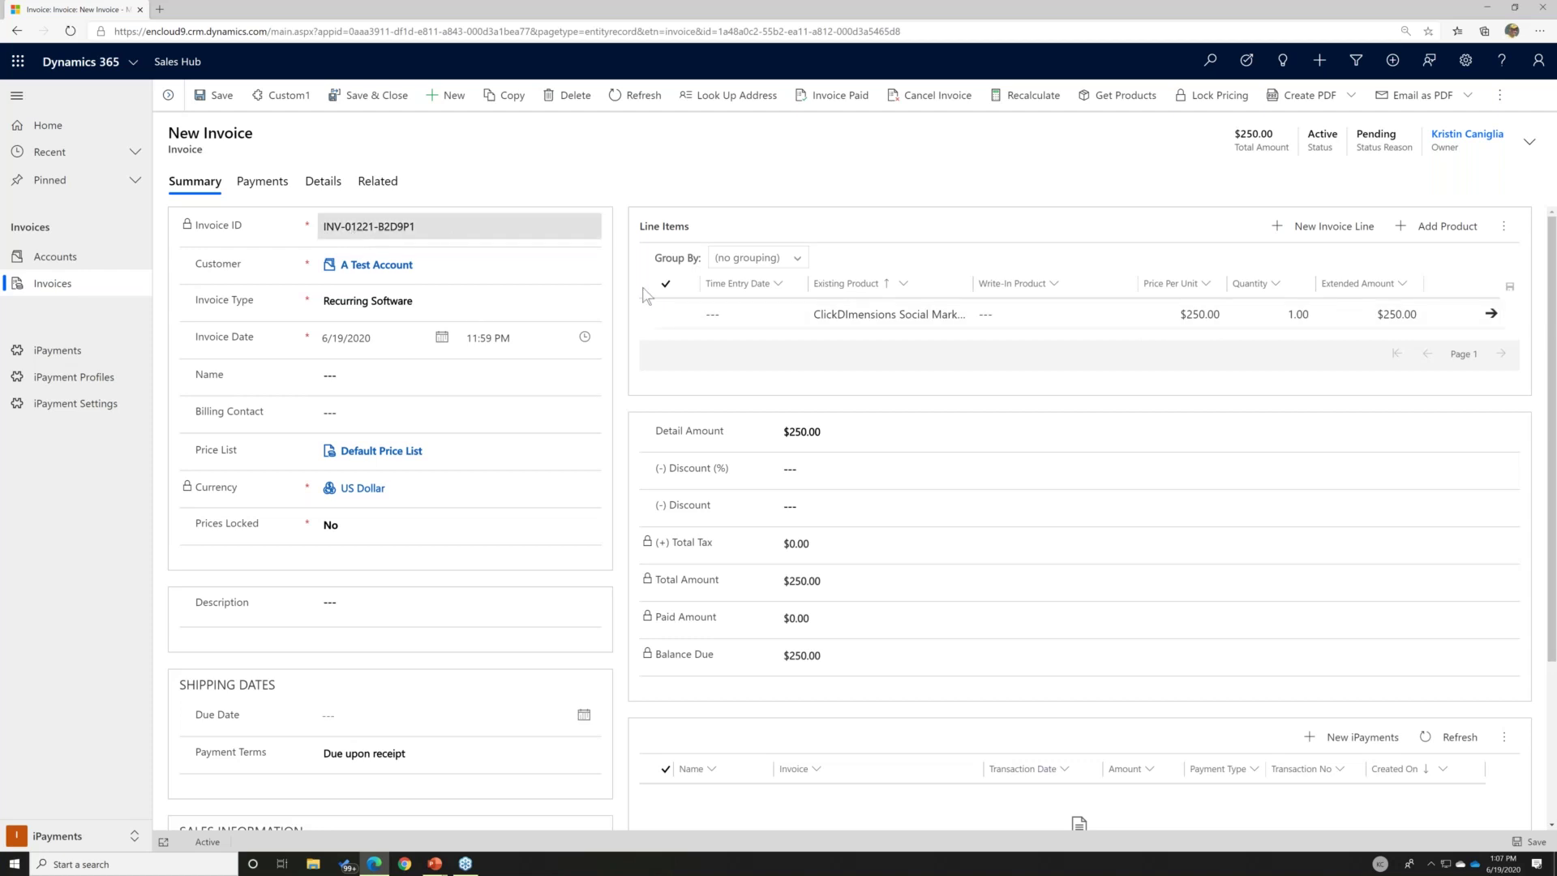
scroll(929, 480, down, 3)
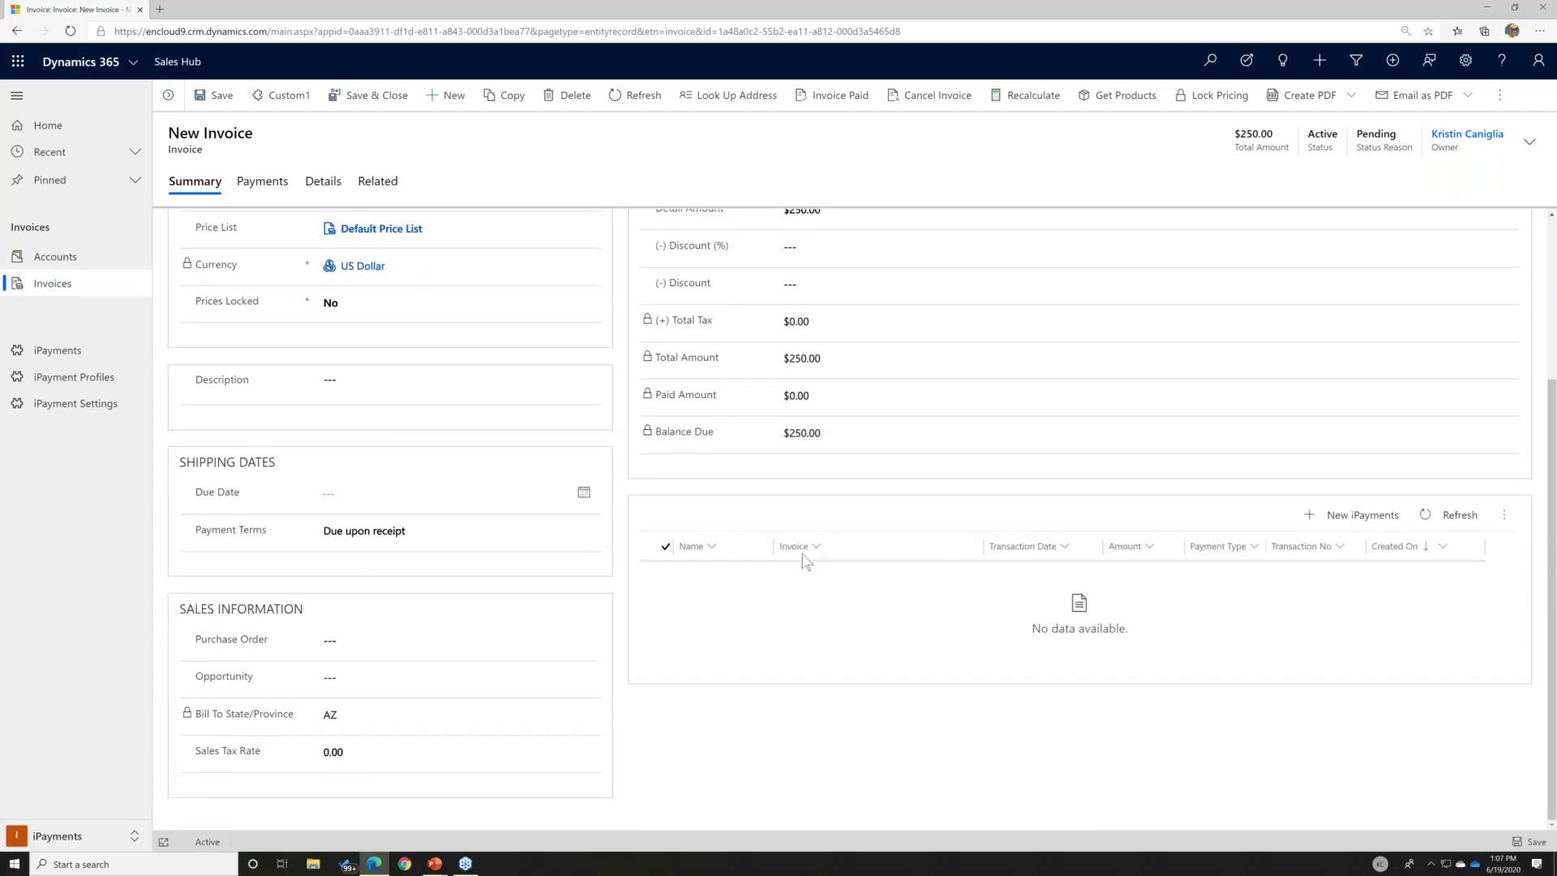
click(1311, 519)
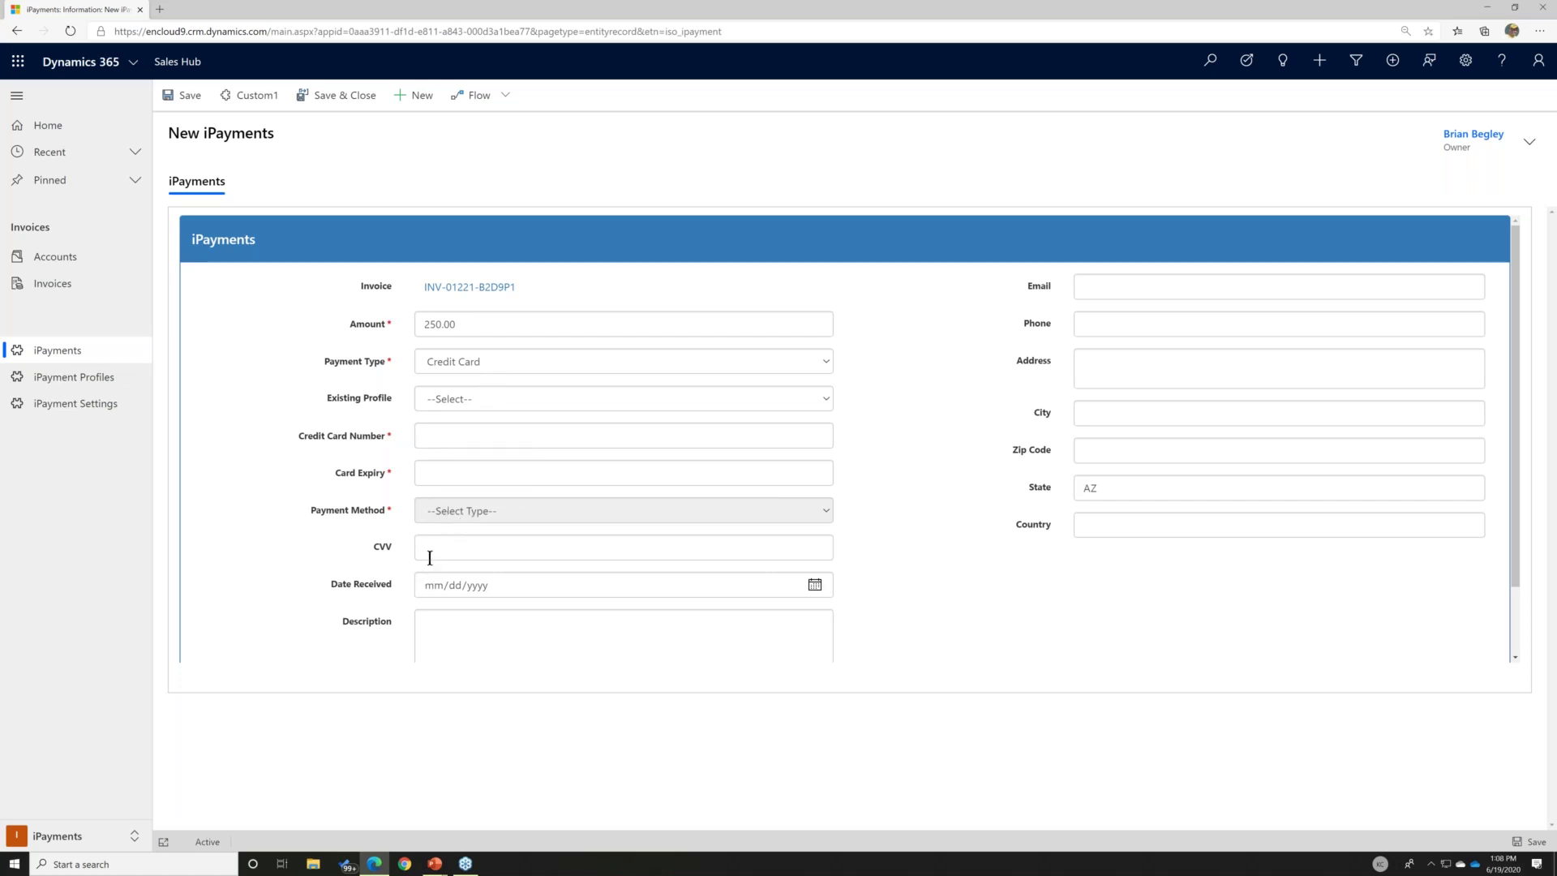
click(508, 438)
click(16, 33)
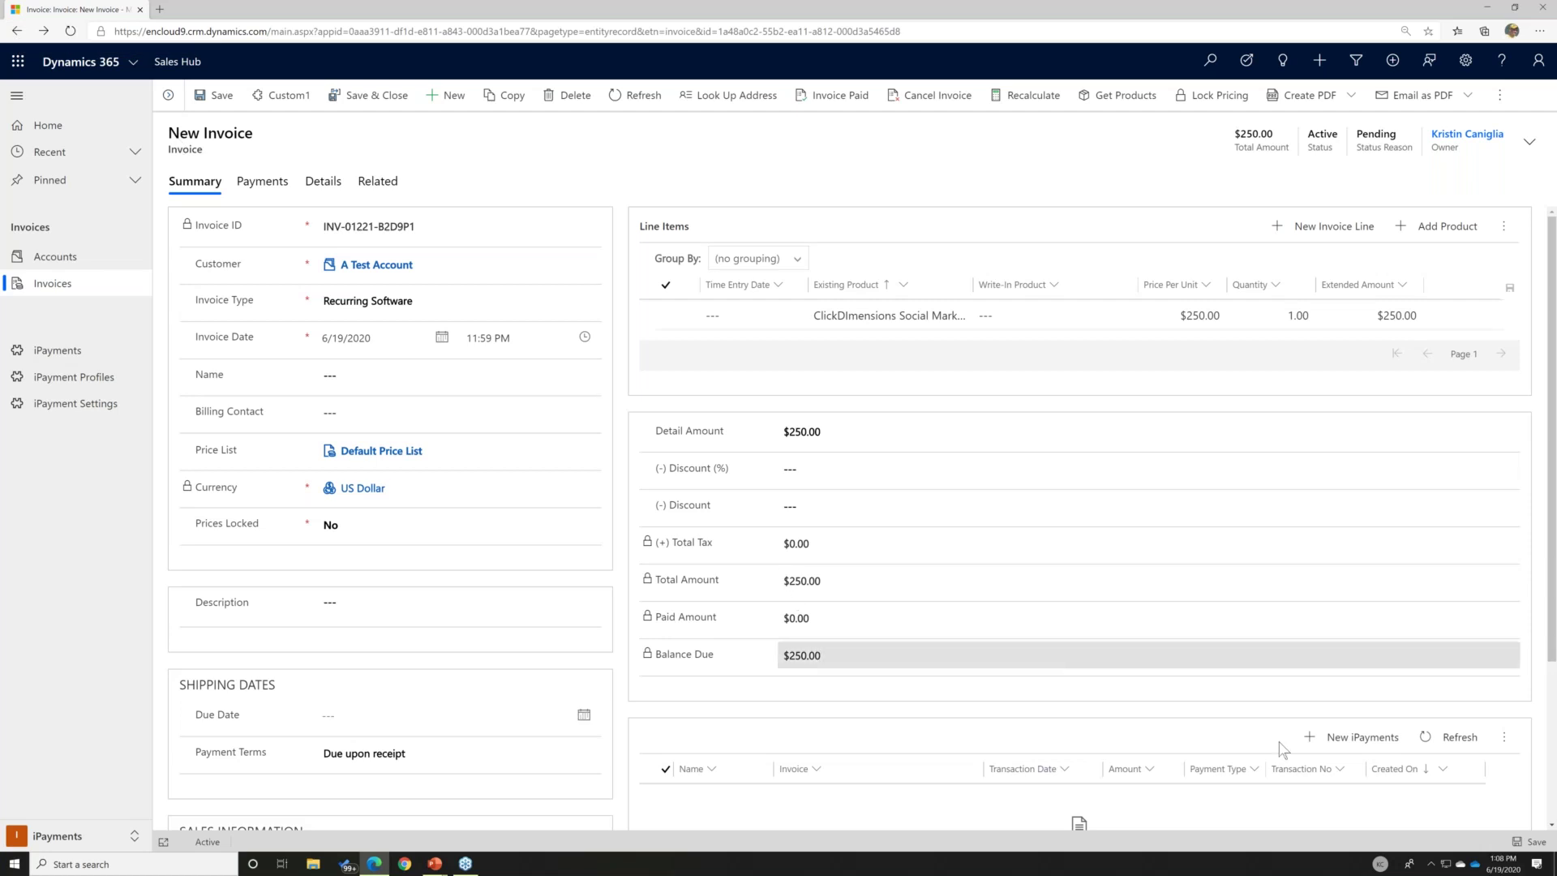
click(1331, 739)
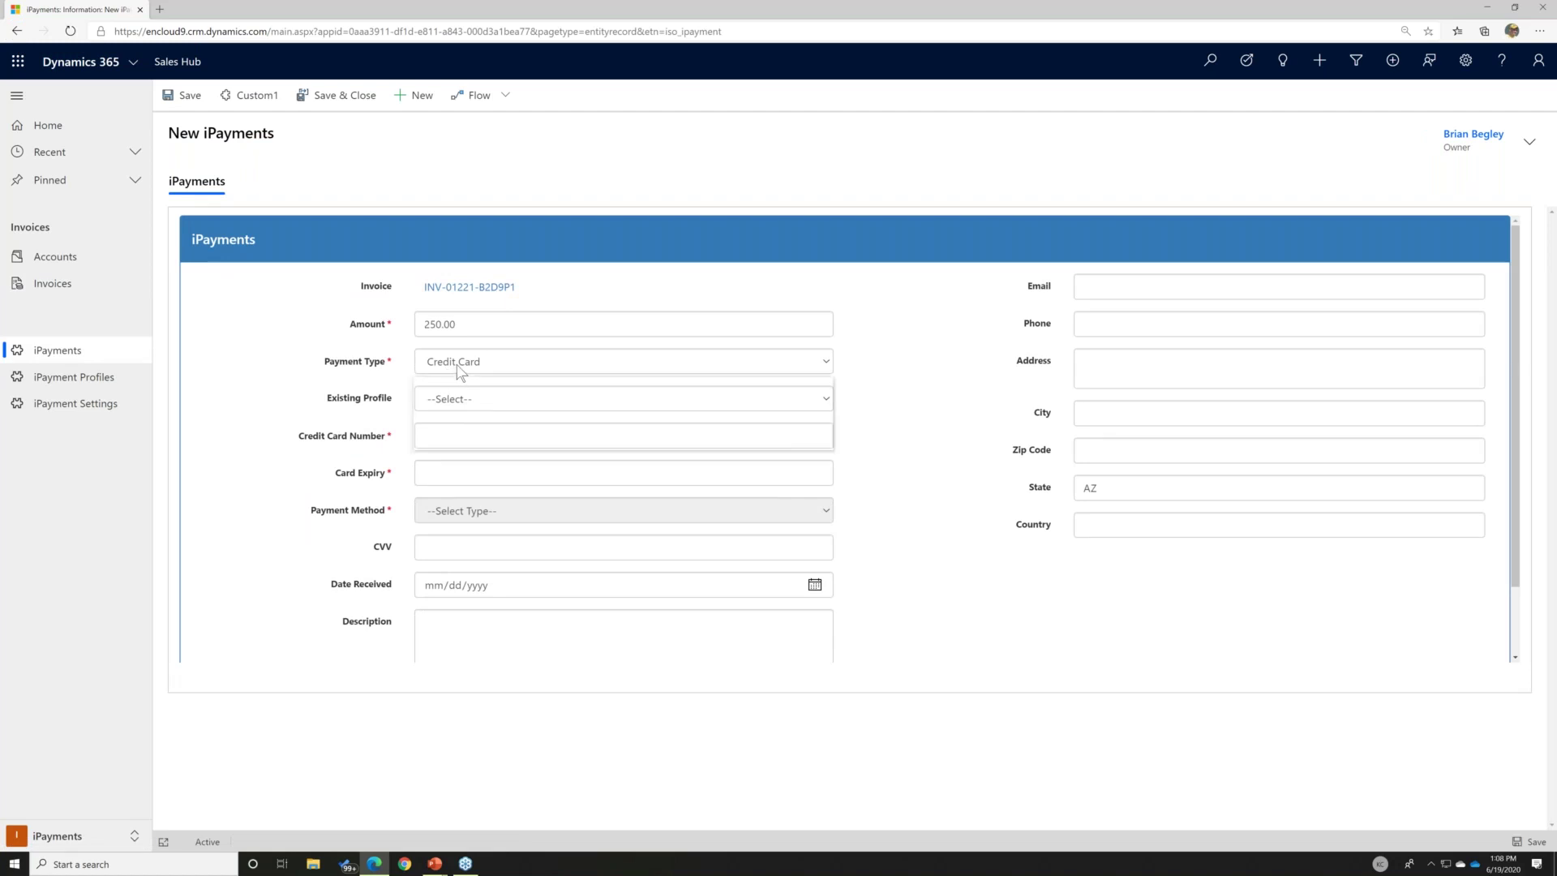
Record the payment as Check with check number 45654654 and date received 06/19/2020, and process it.
click(460, 370)
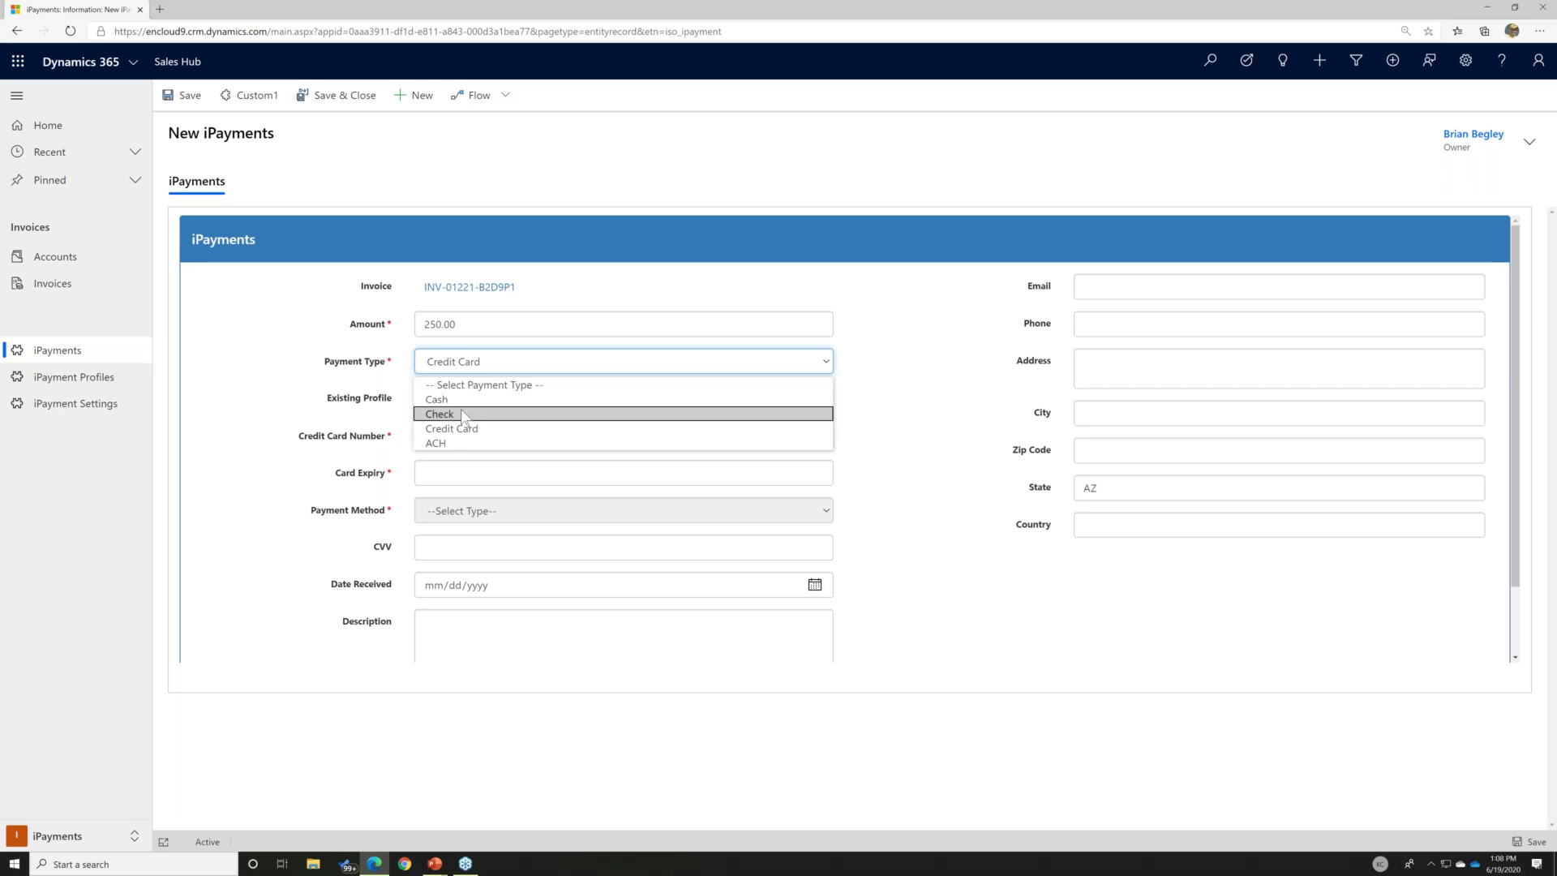
click(480, 416)
click(480, 398)
text(45654654)
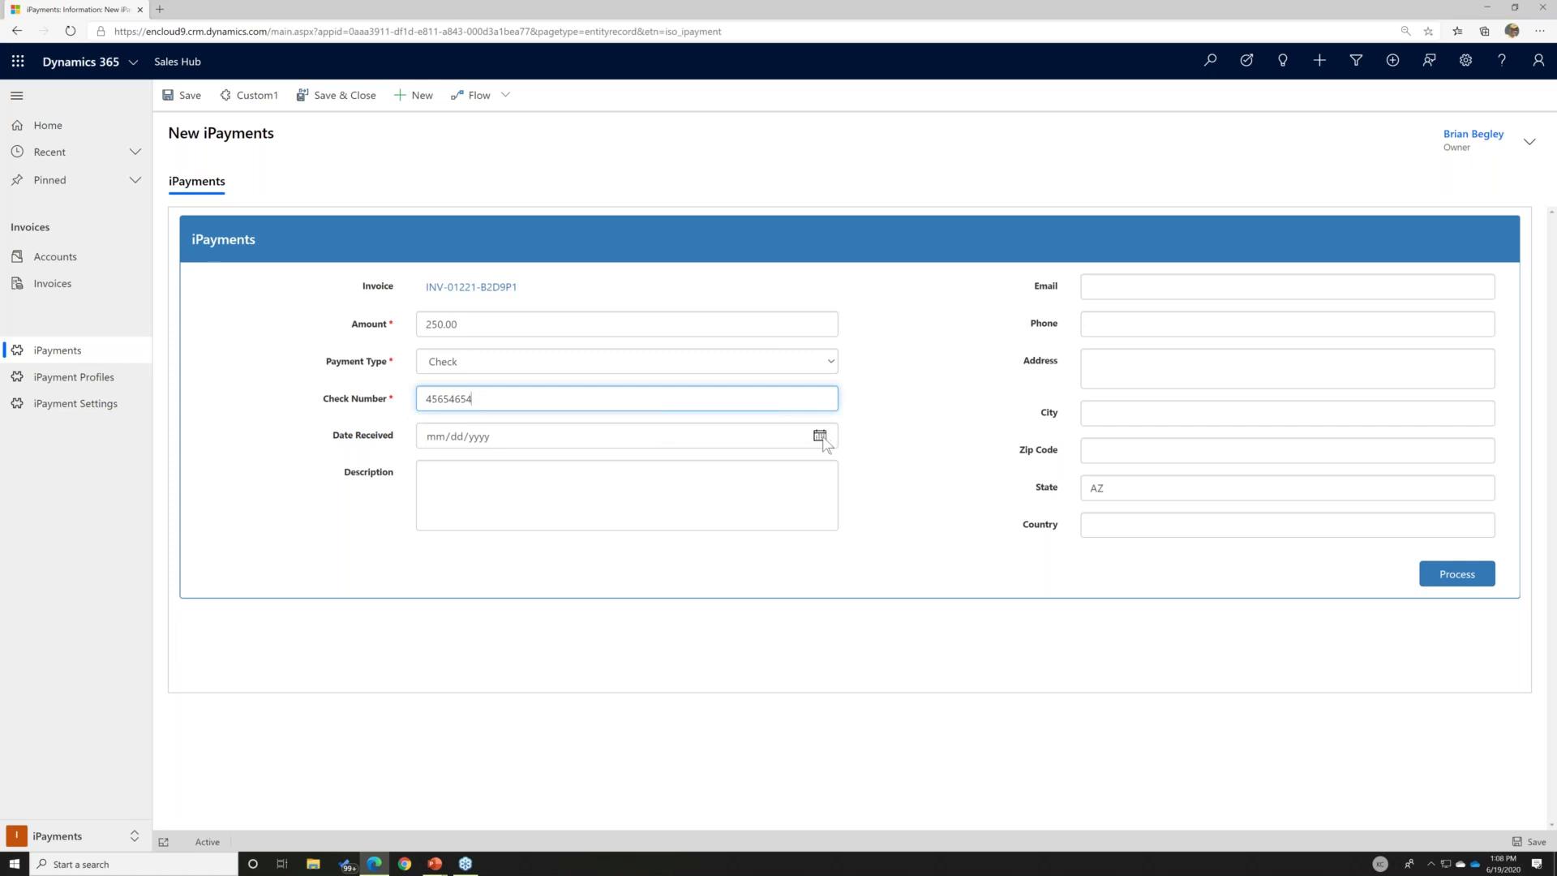
click(820, 438)
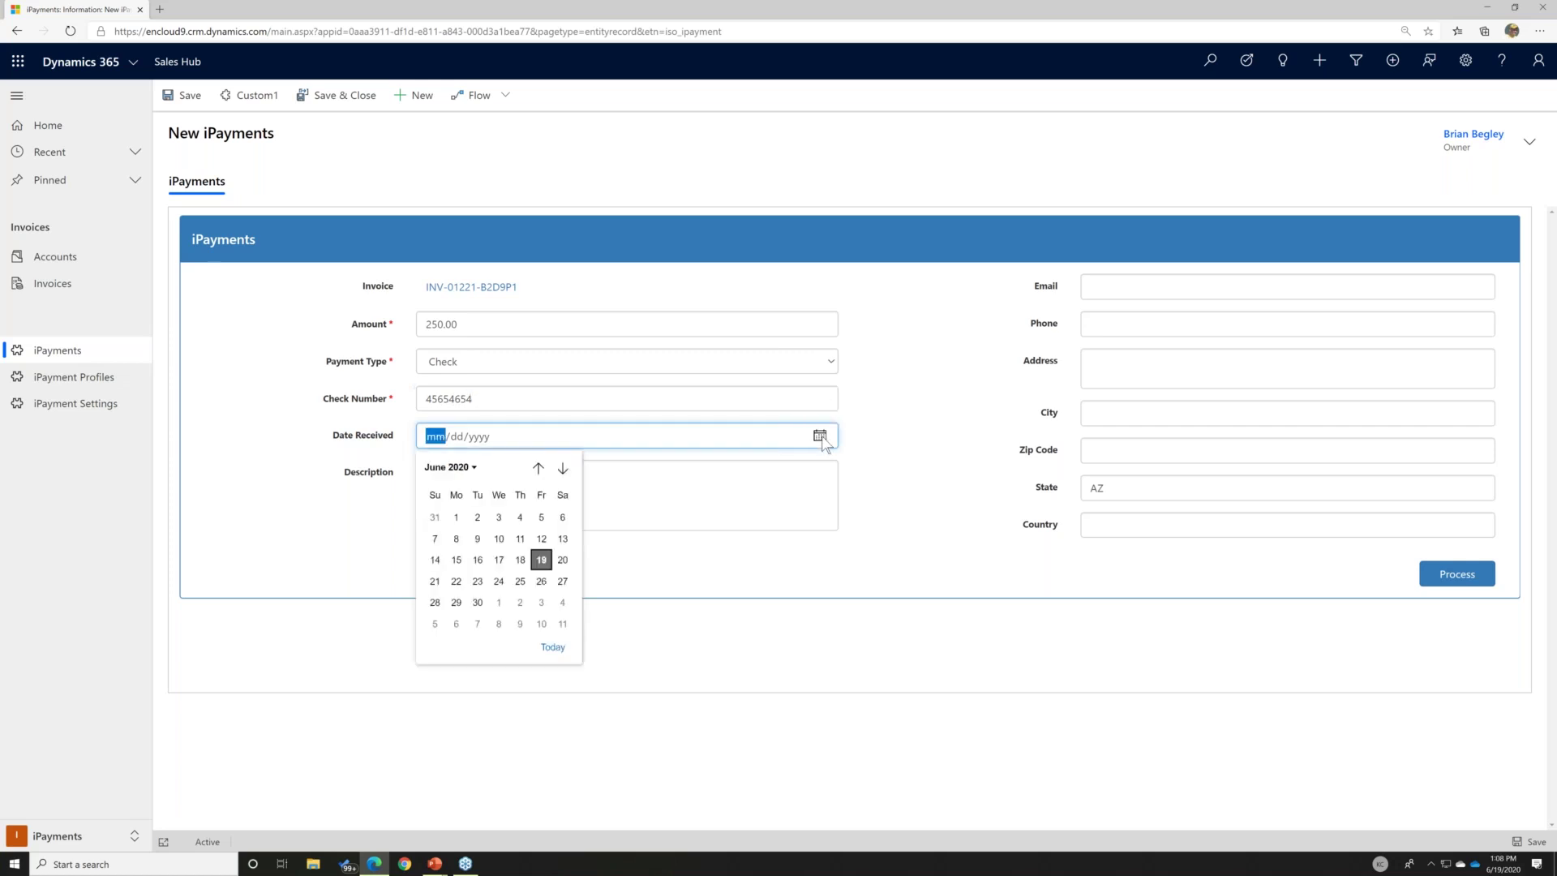
click(541, 560)
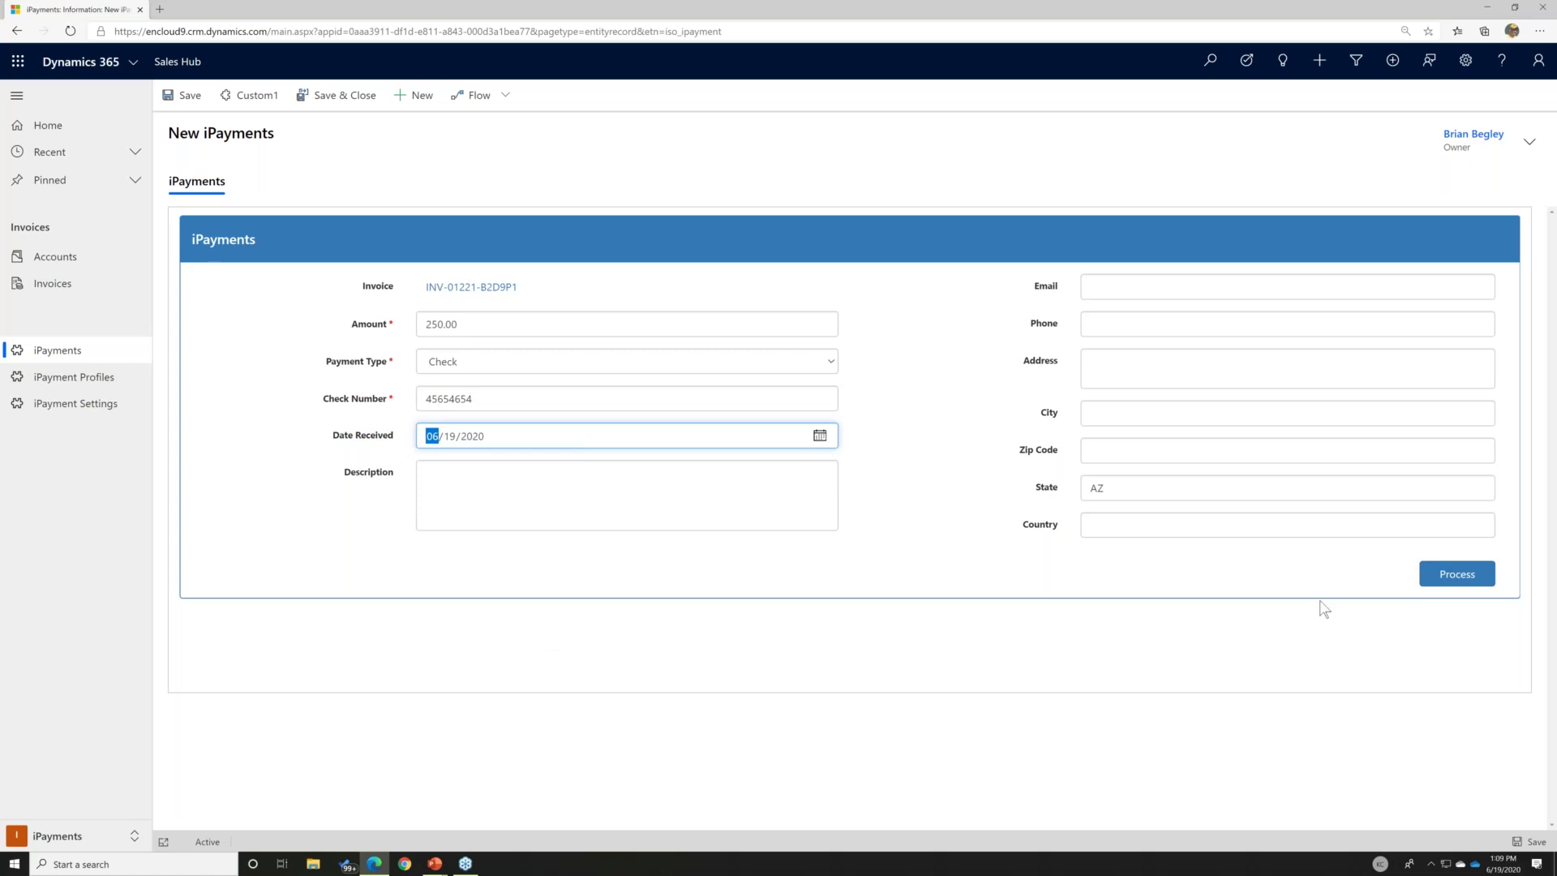
click(1451, 576)
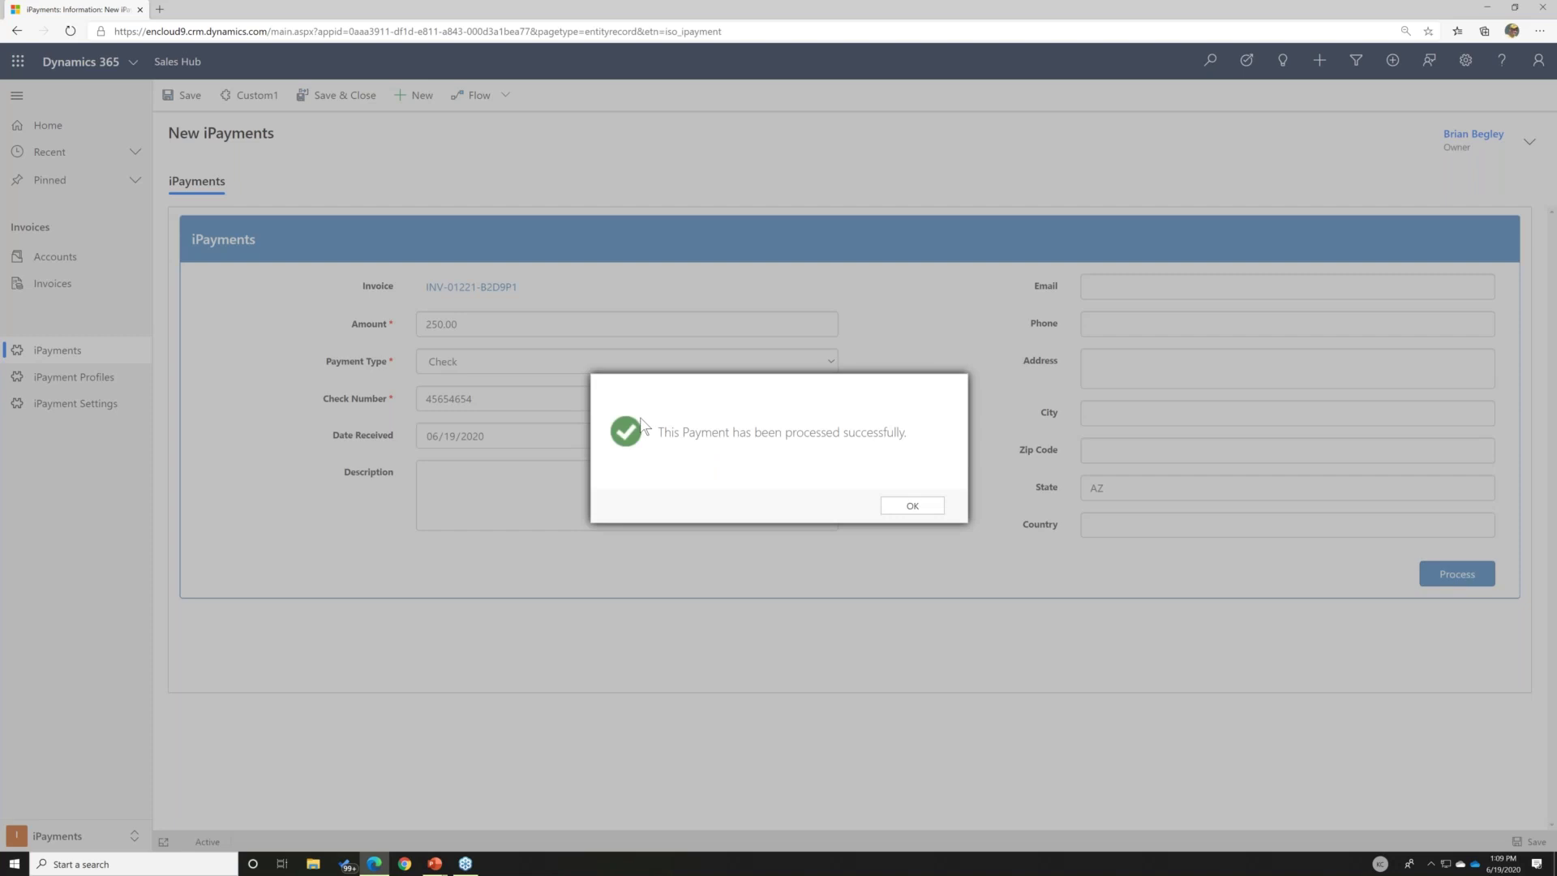
click(912, 506)
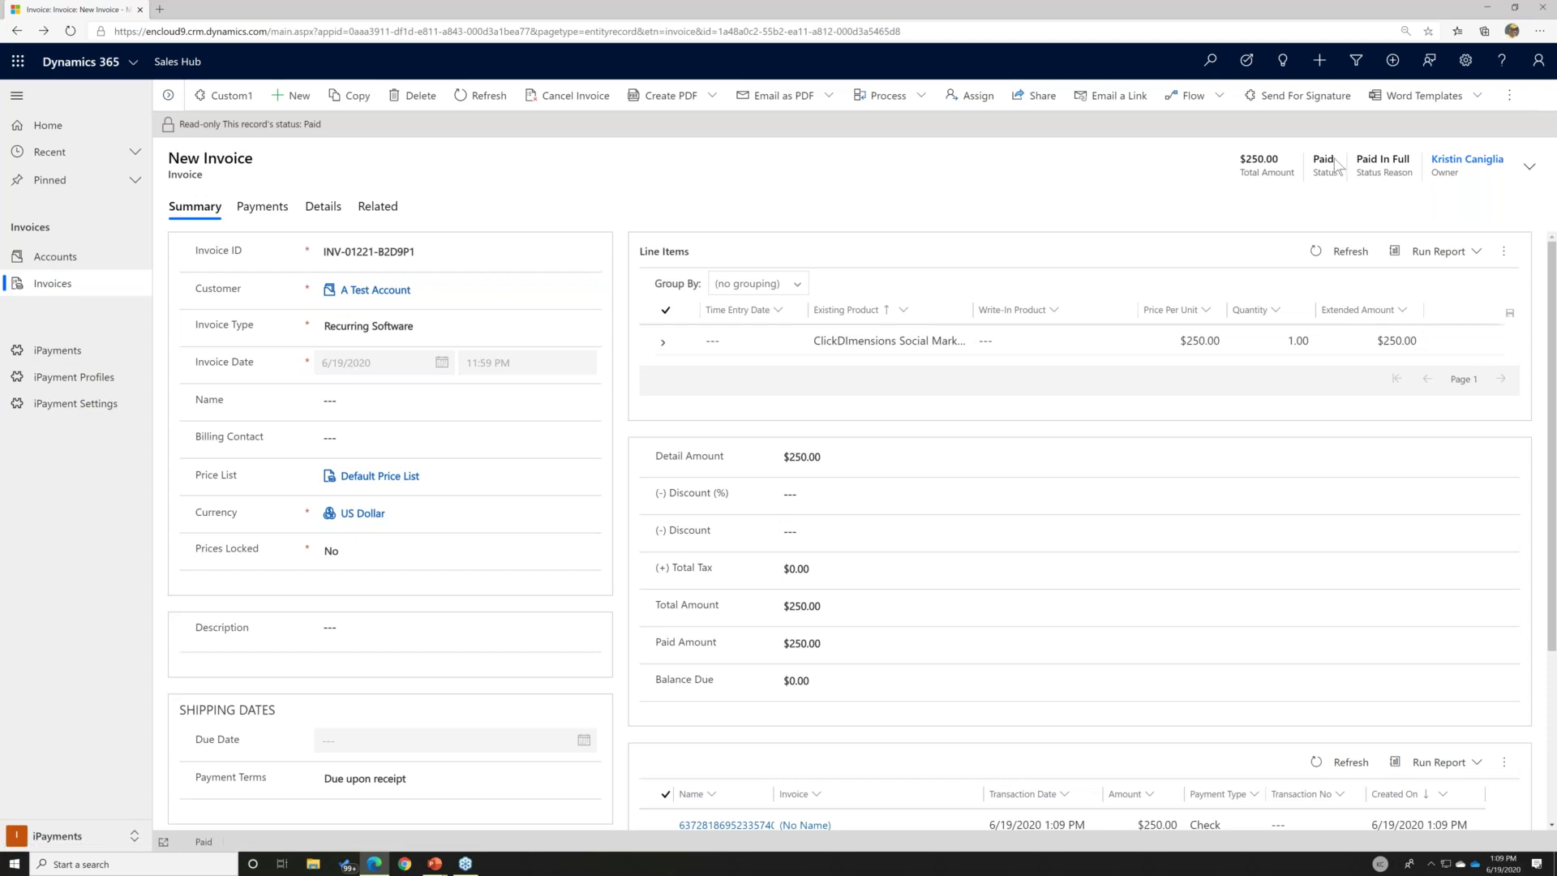
Return from the paid invoice to the open invoices and open the $5 Pre-payment invoice, saving its pending changes.
scroll(1087, 514, down, 3)
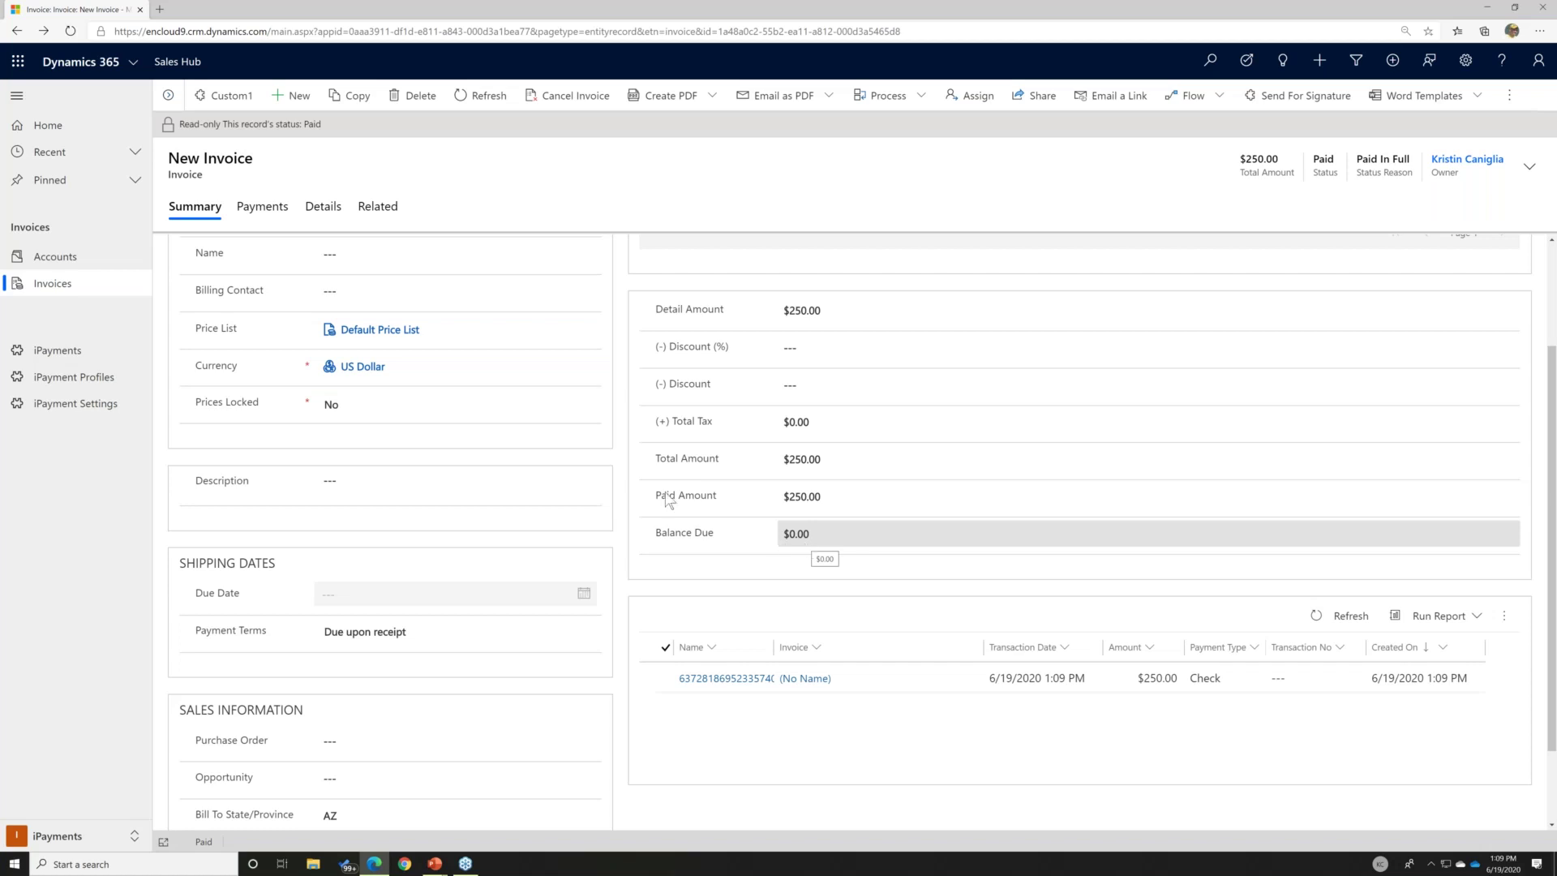
click(17, 31)
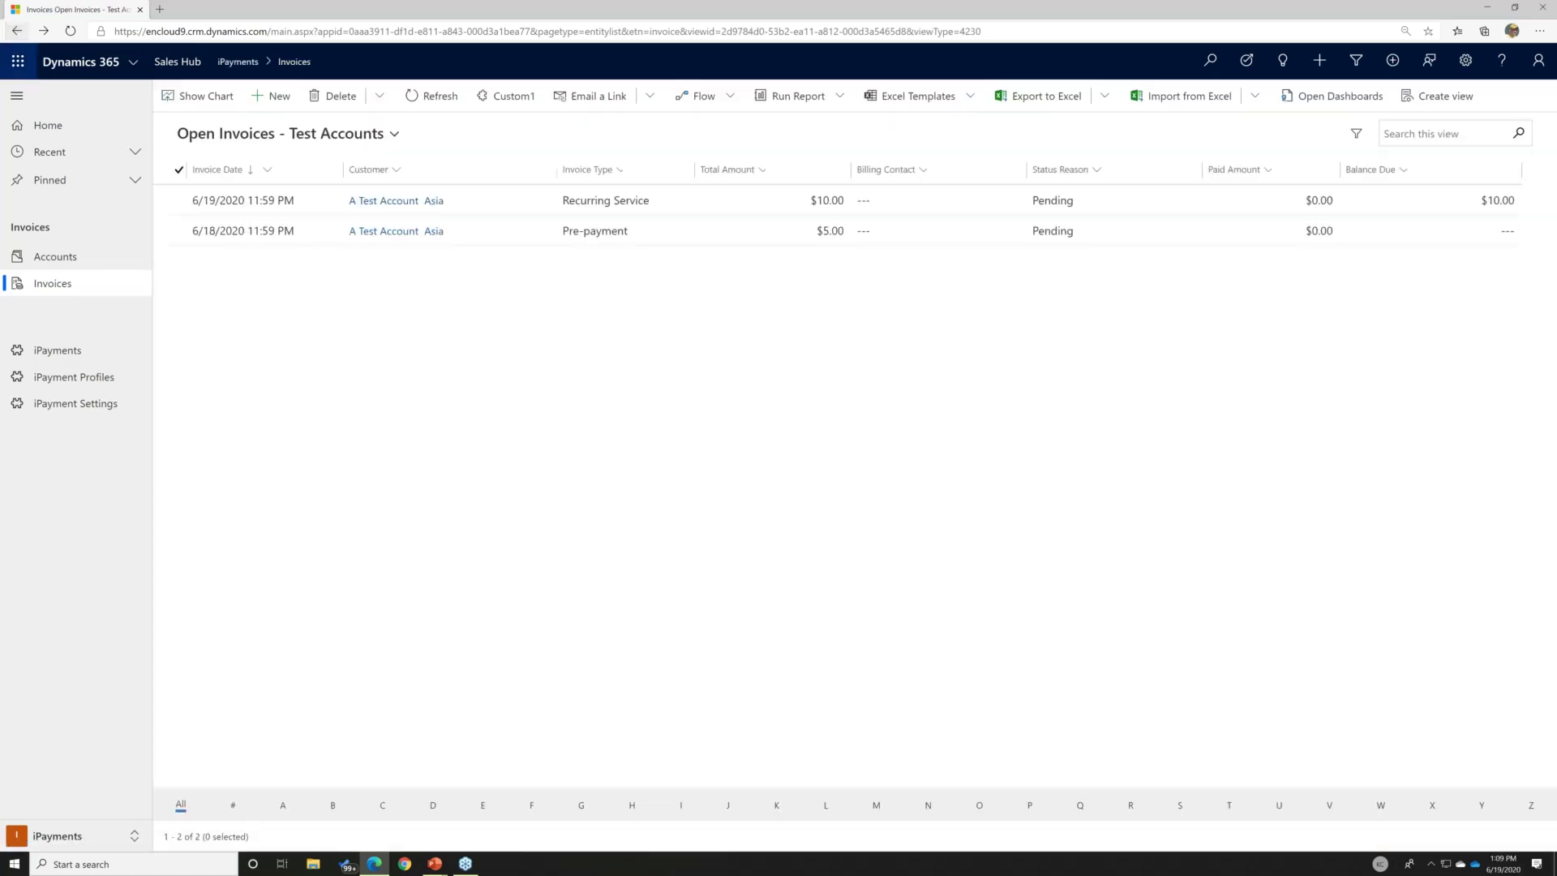
click(312, 238)
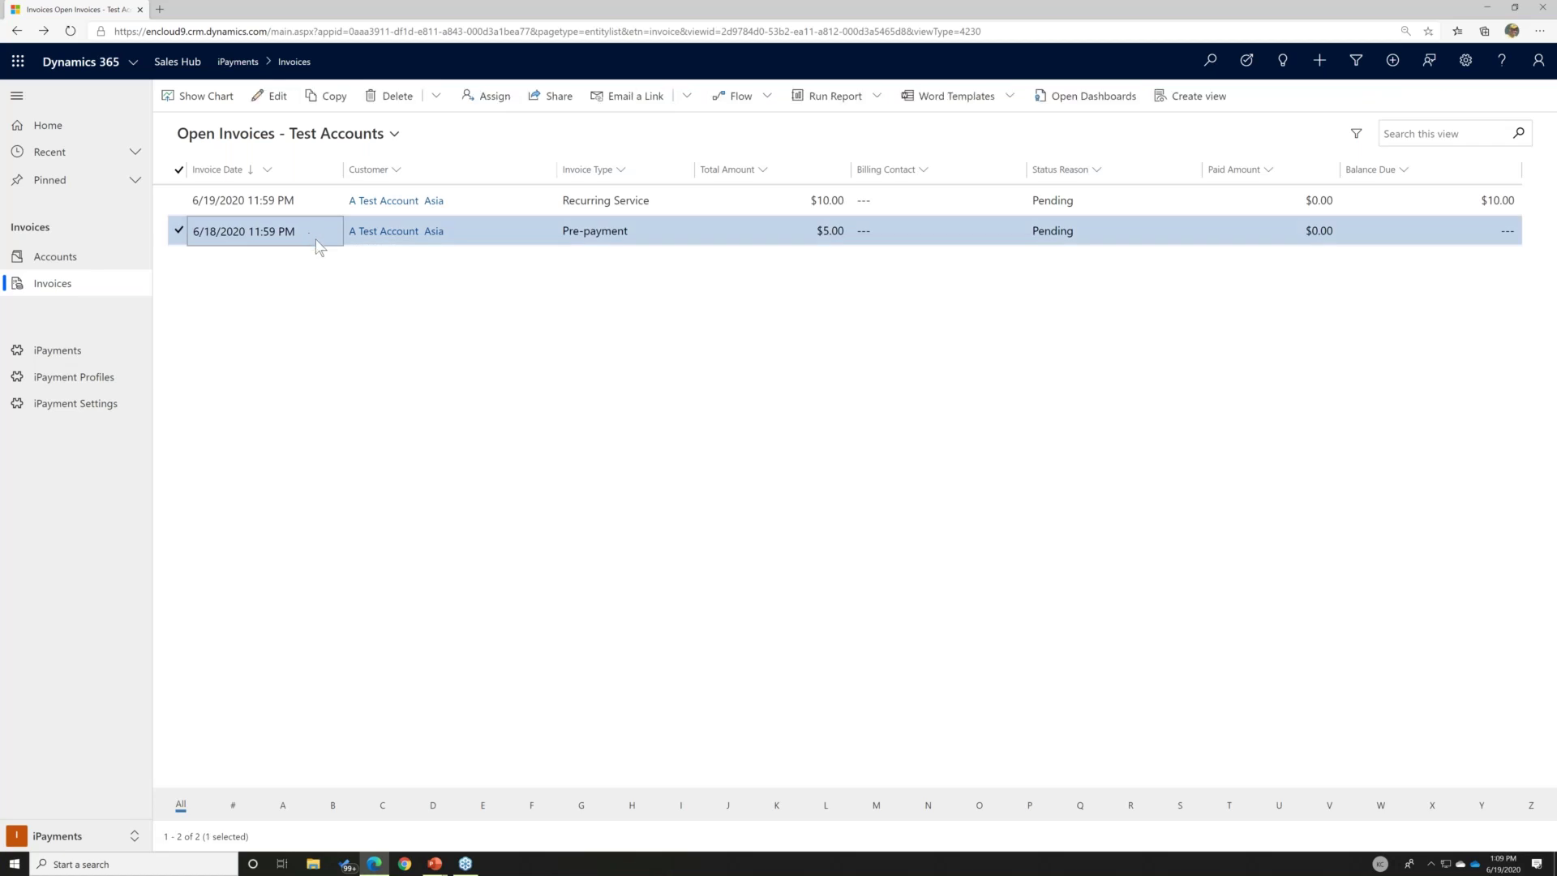
double_click(488, 238)
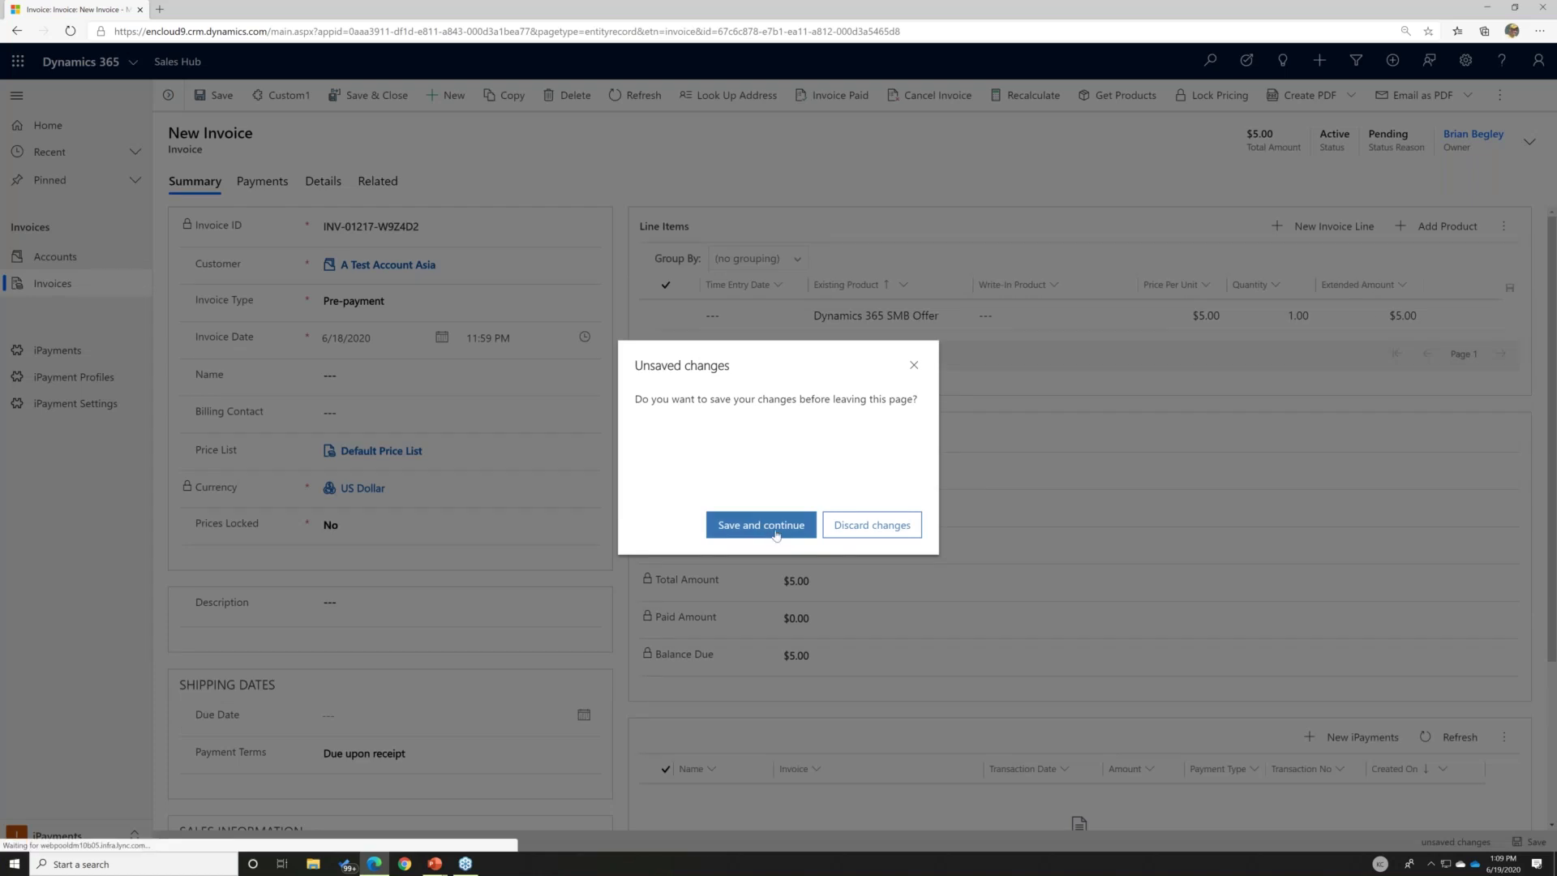
click(761, 524)
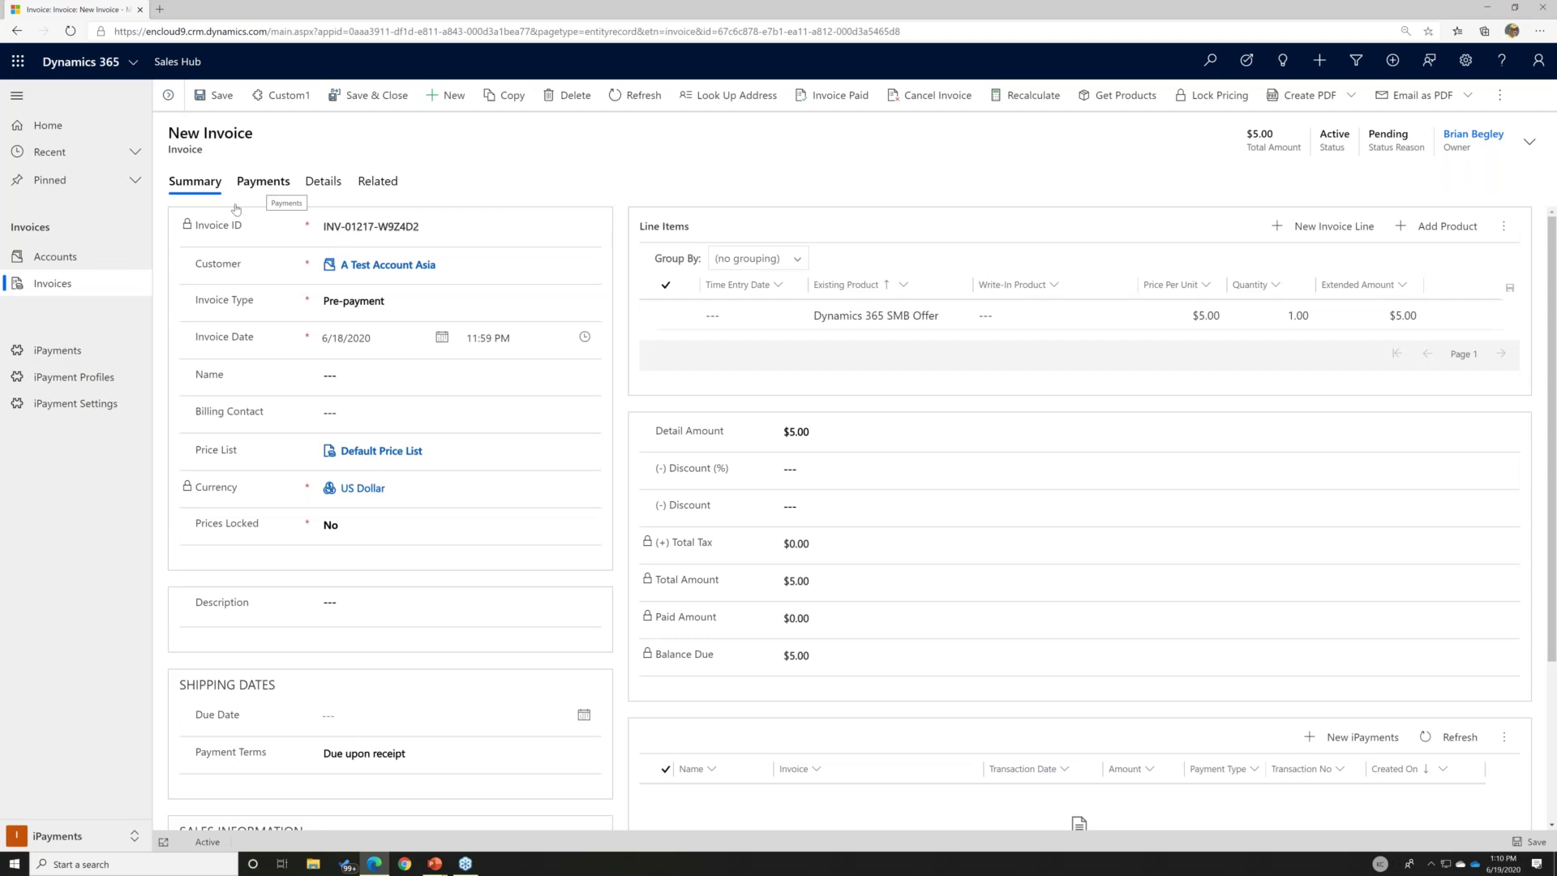
Examine the stored Visa card details in the active iPayment profiles and return to the profile list.
click(69, 381)
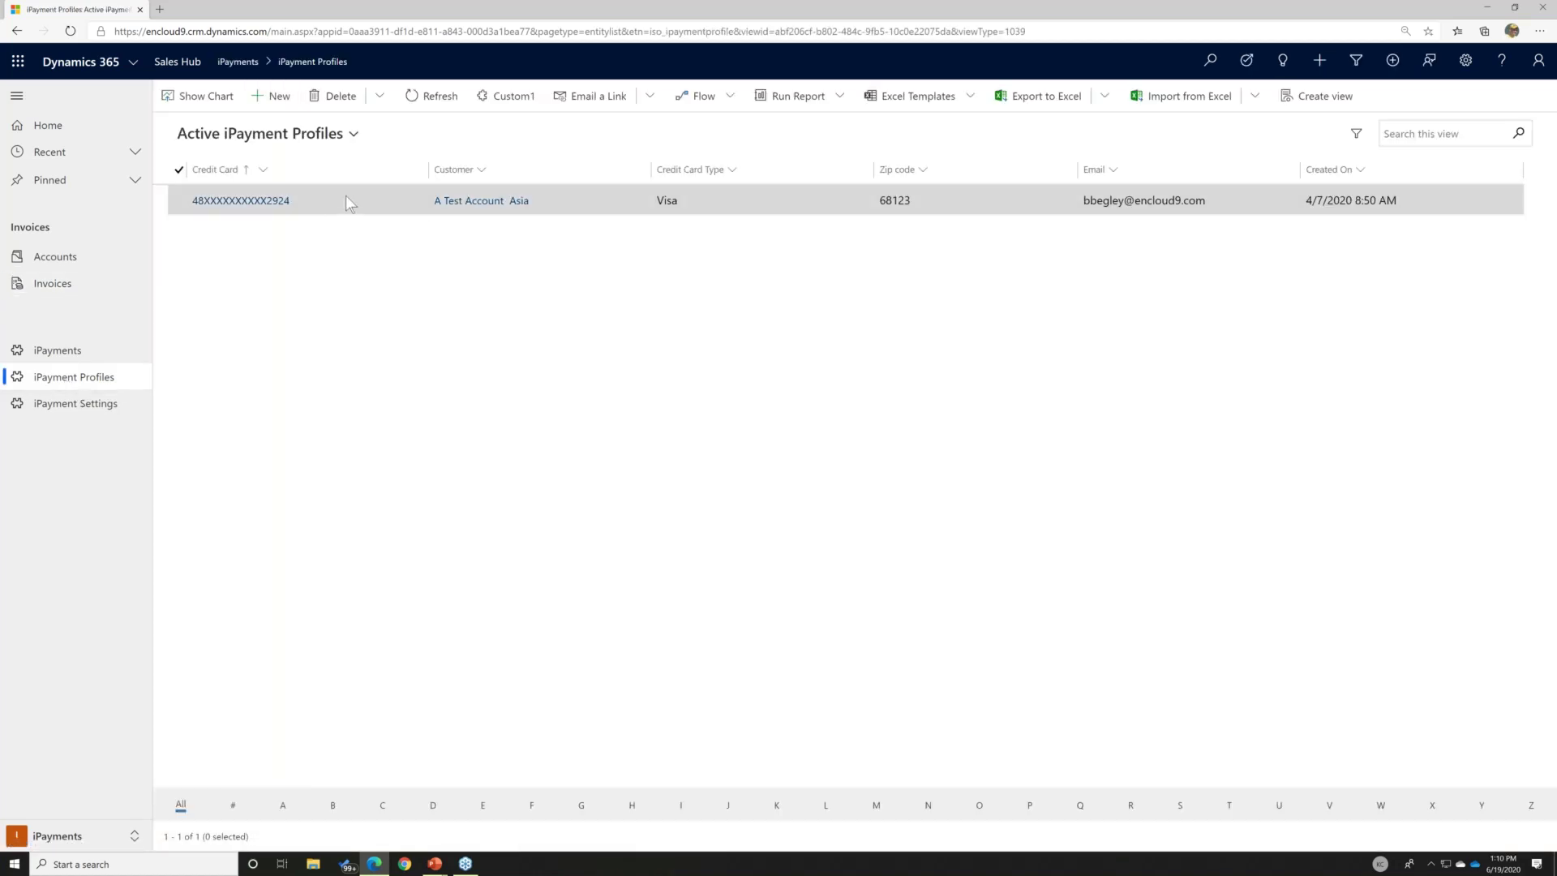
double_click(346, 202)
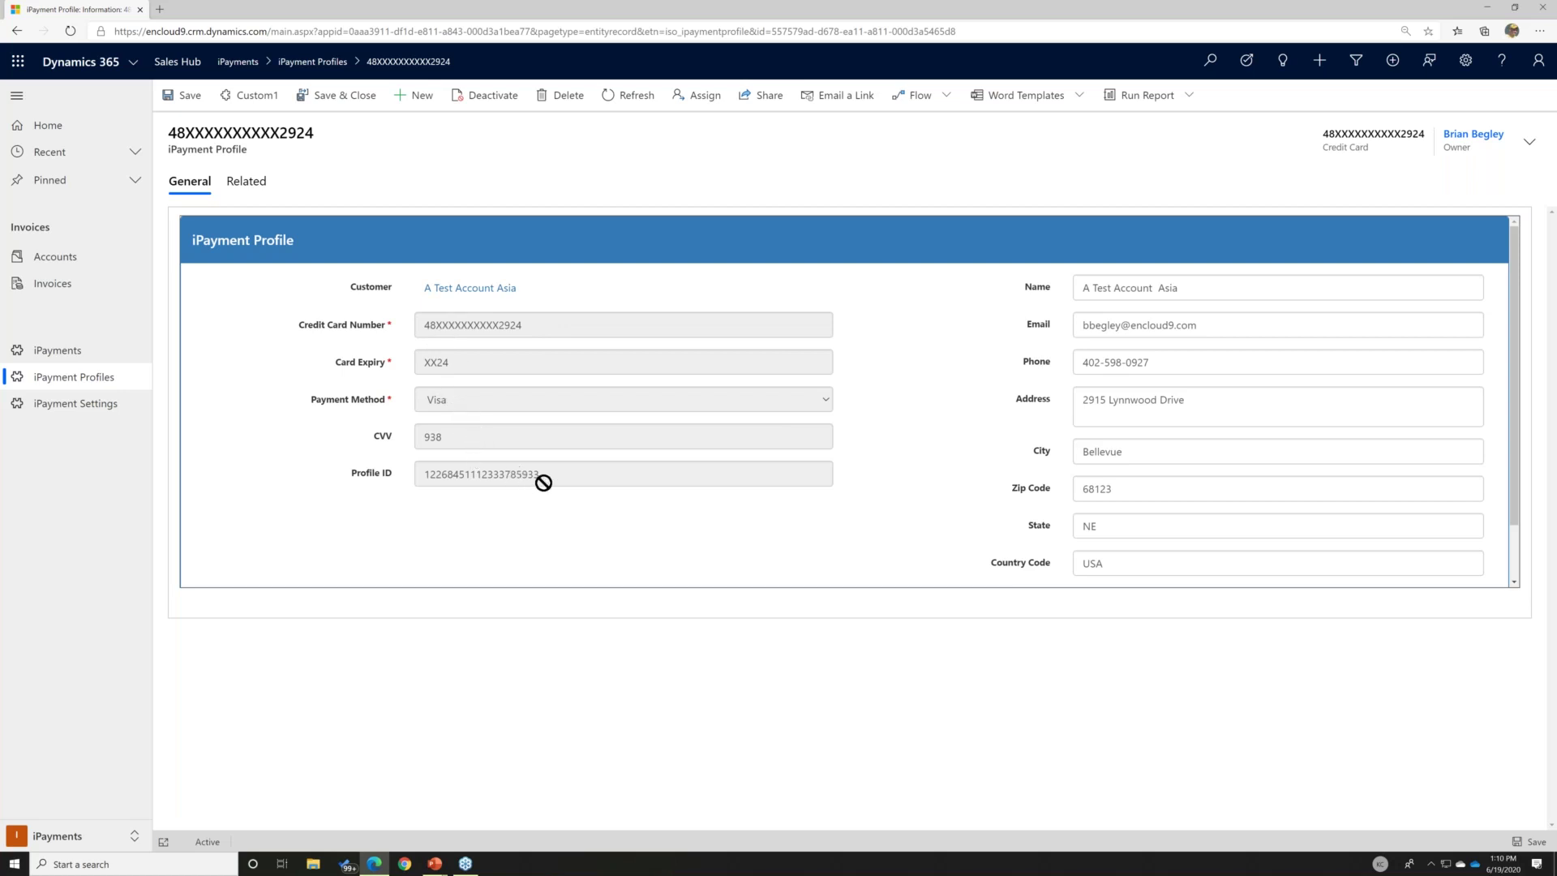
click(16, 33)
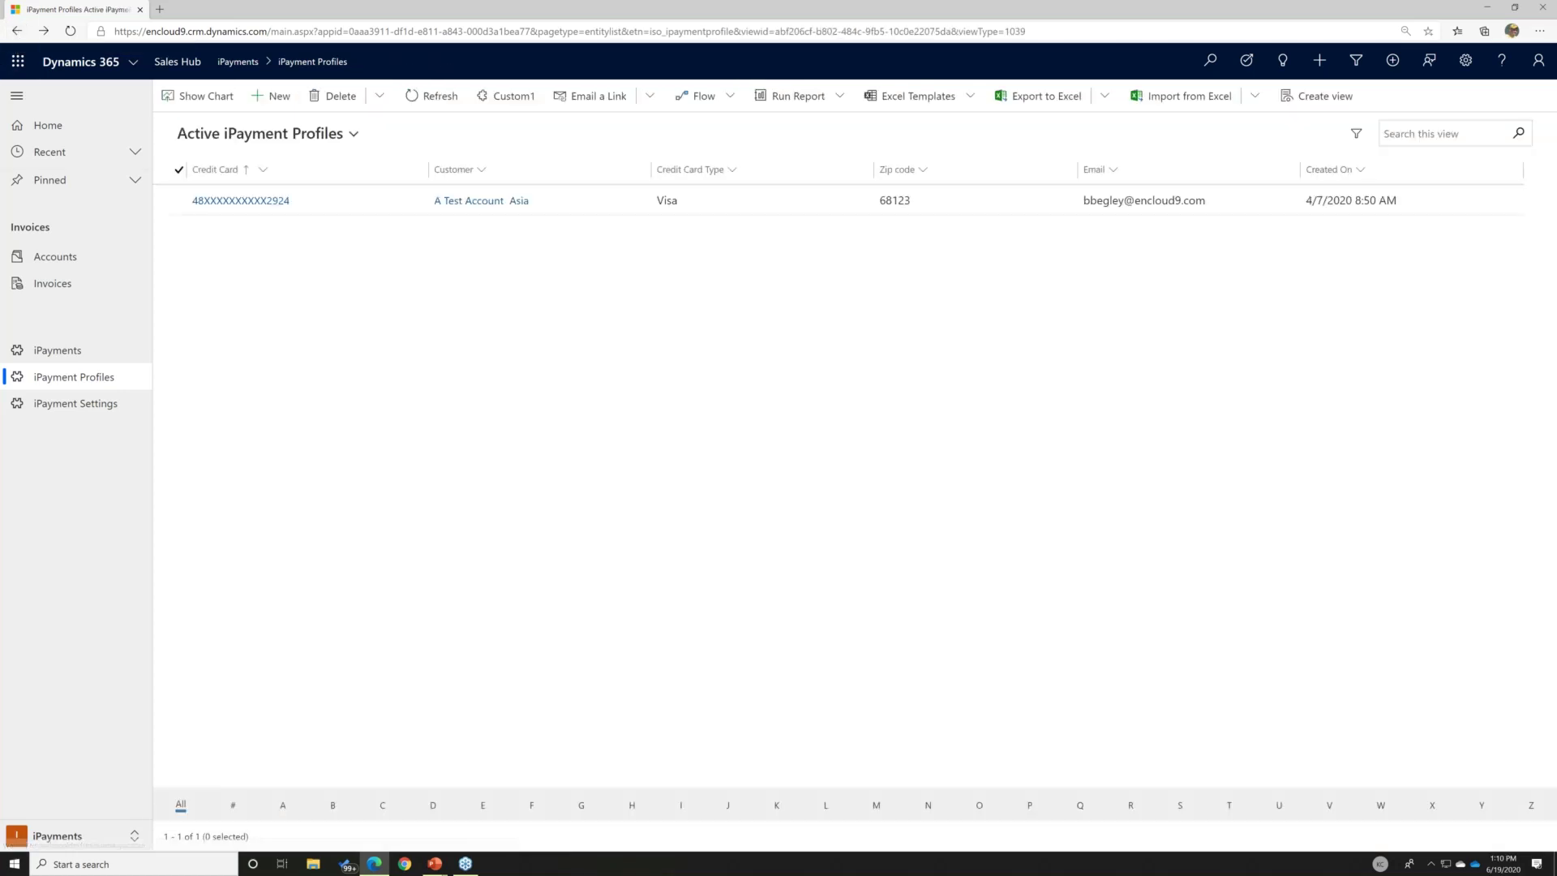
Reopen the $5 Pre-payment invoice from the open invoices and start a new iPayment for it.
click(44, 284)
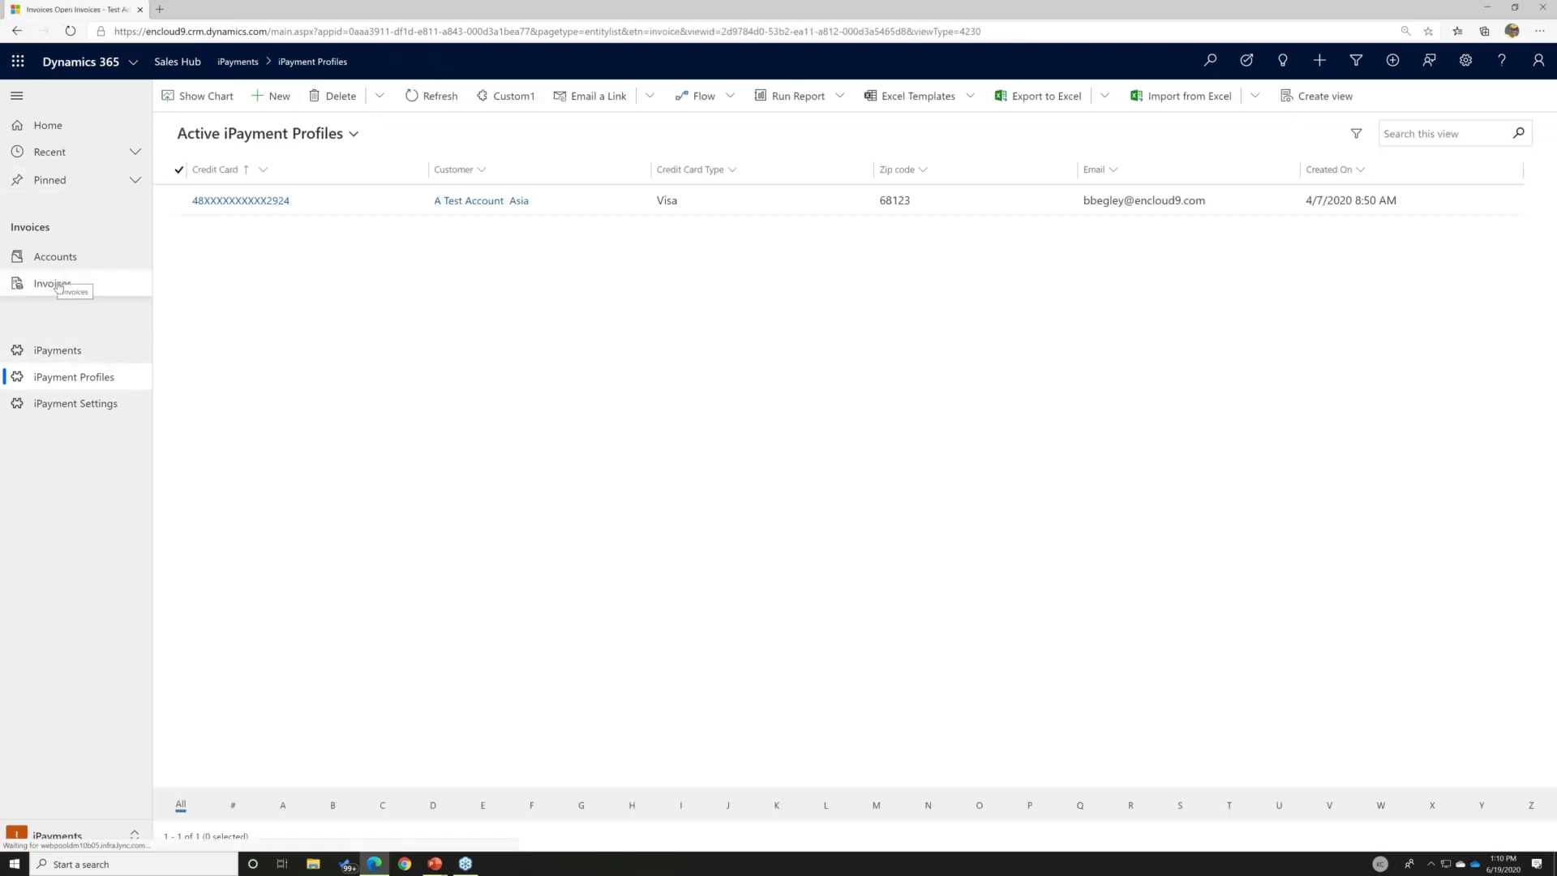
click(310, 224)
double_click(310, 224)
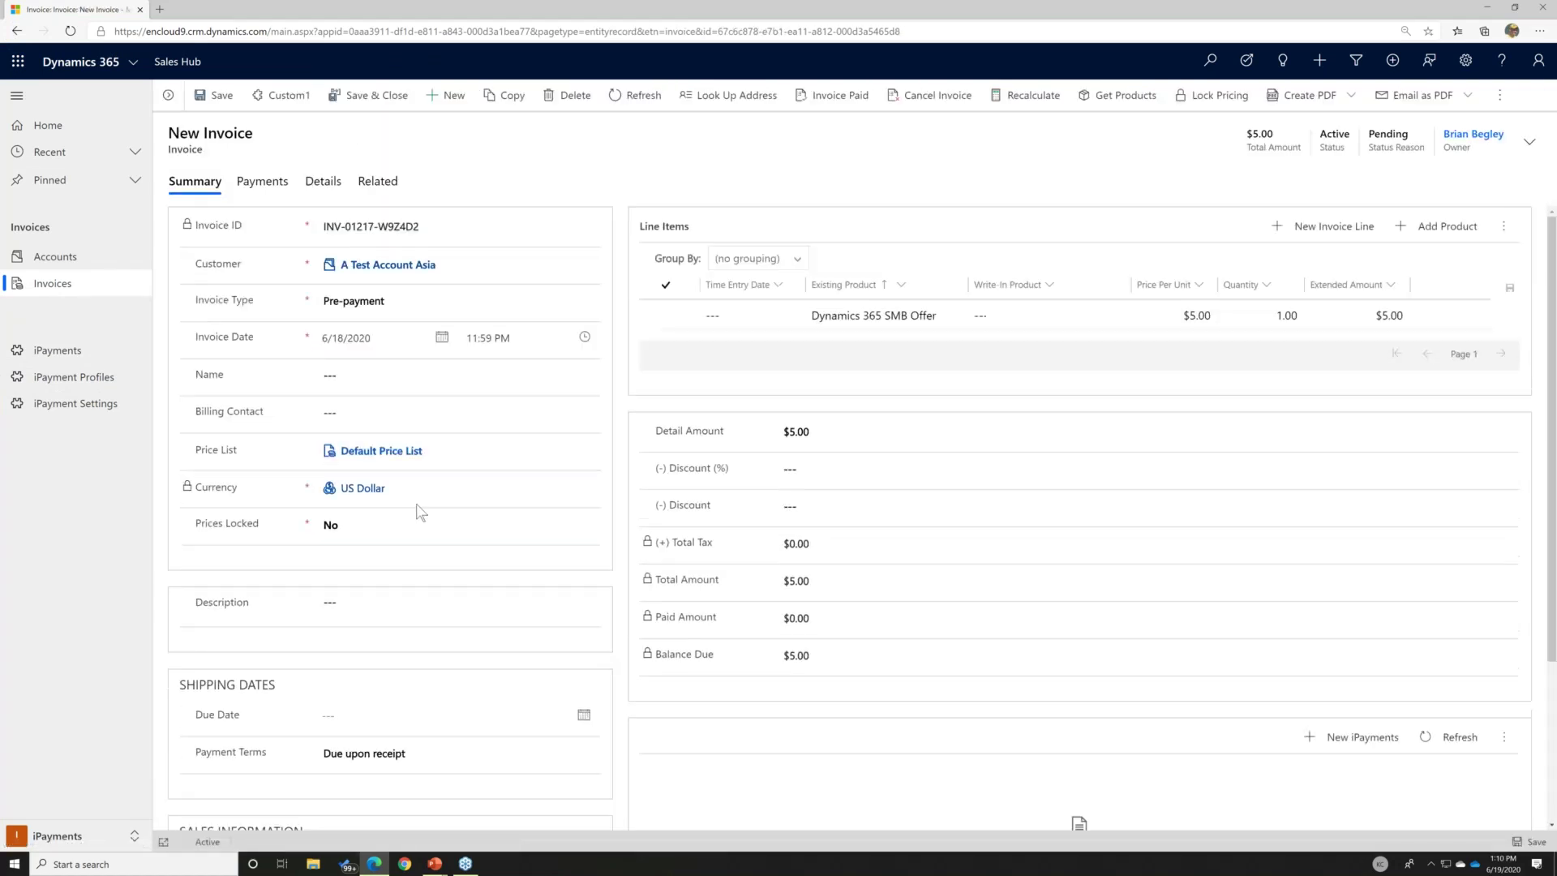
scroll(860, 629, down, 3)
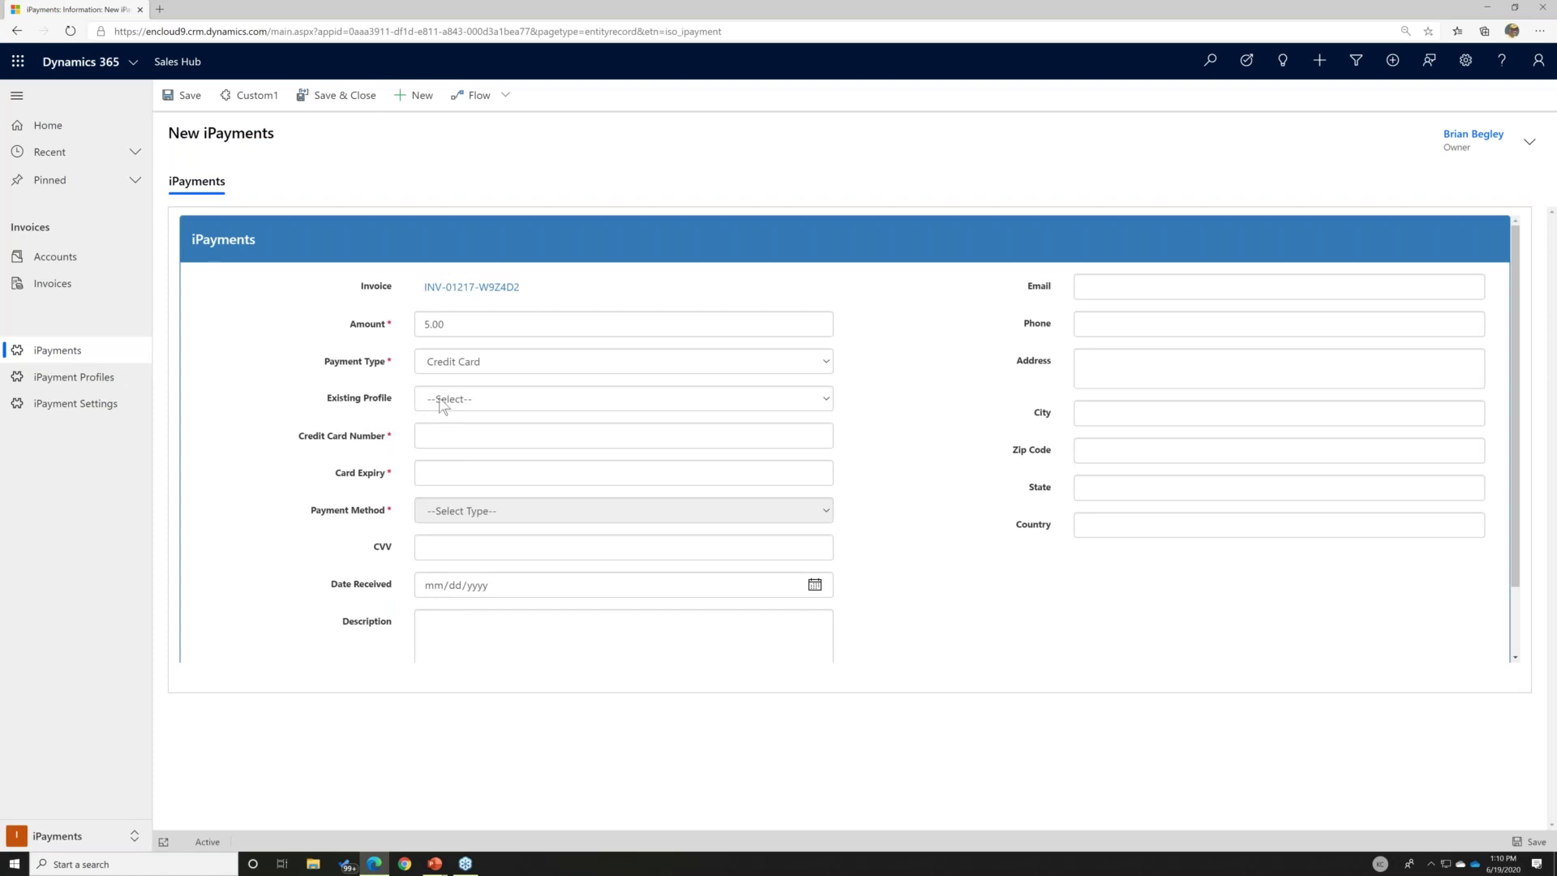
Pay the $5 invoice with the existing credit card profile, set the date received to 06/18/2020, and process the payment.
click(442, 402)
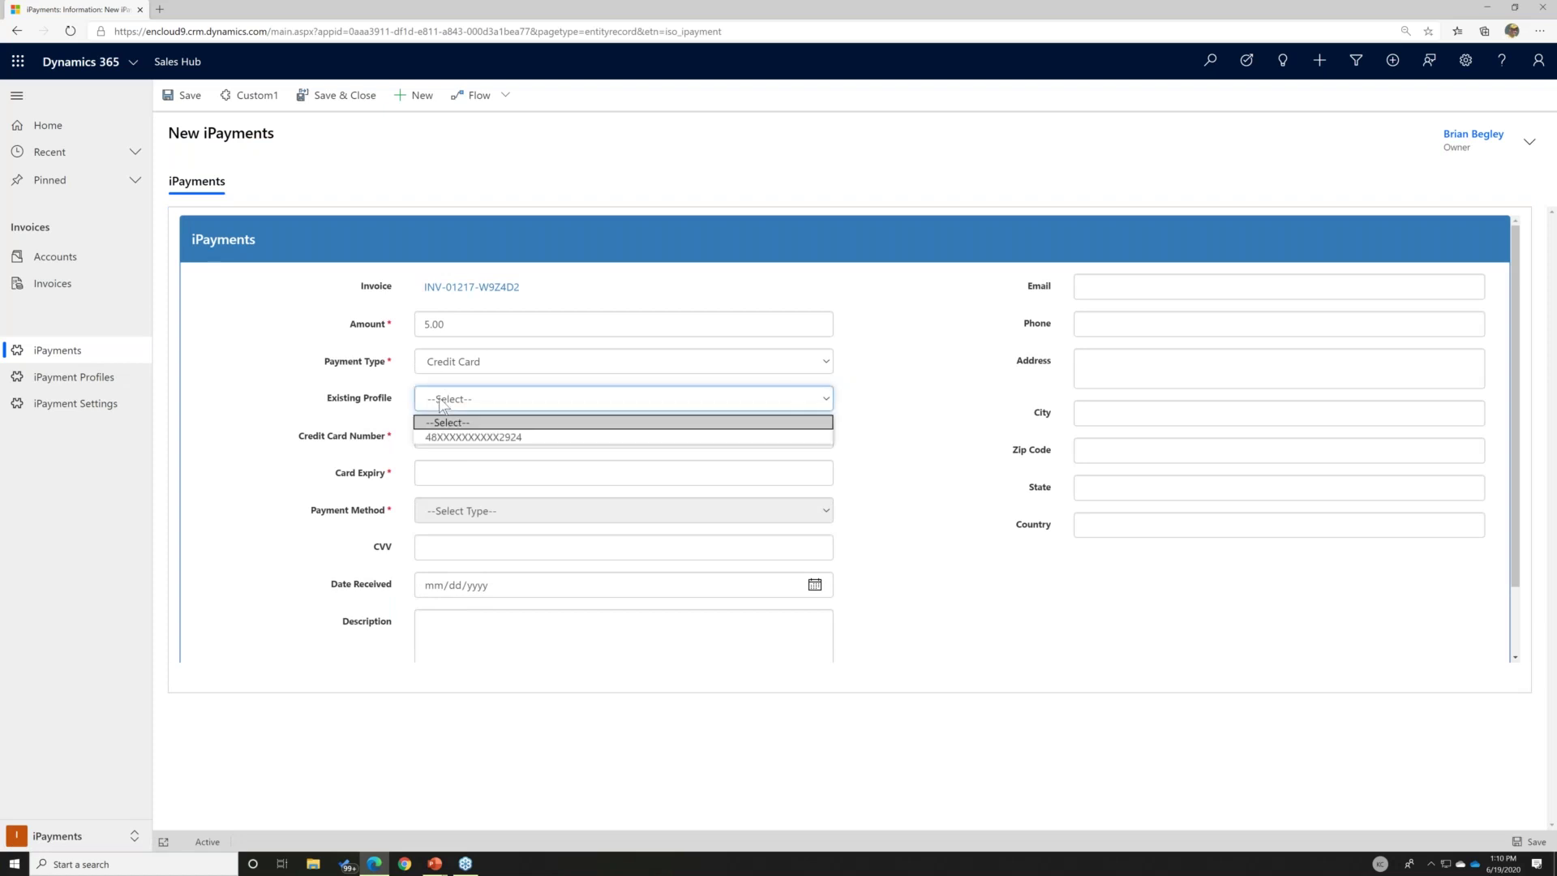
click(475, 438)
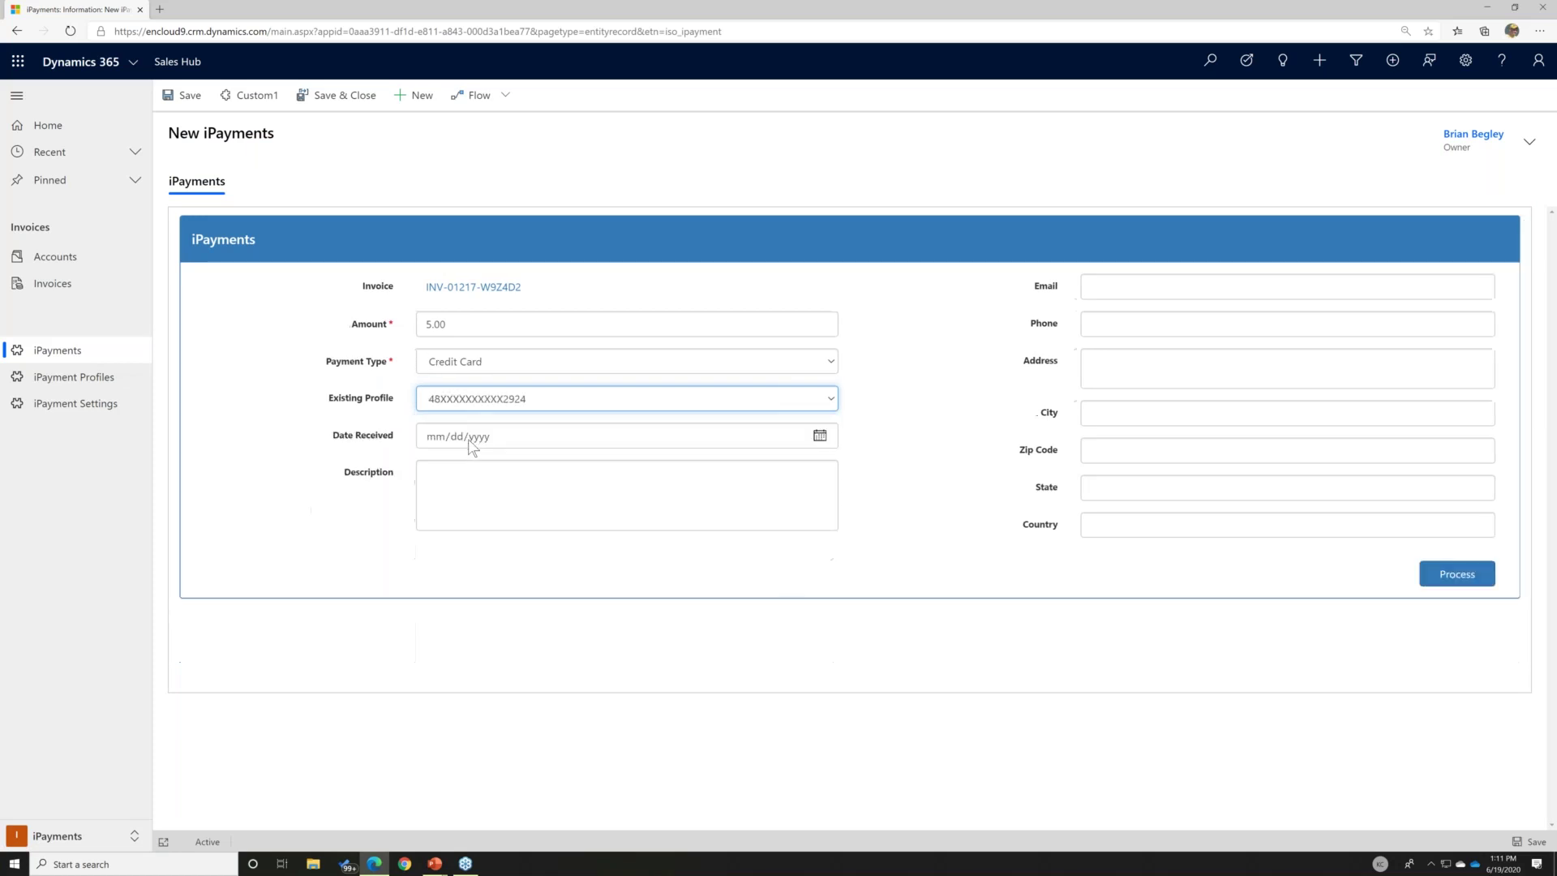
click(821, 439)
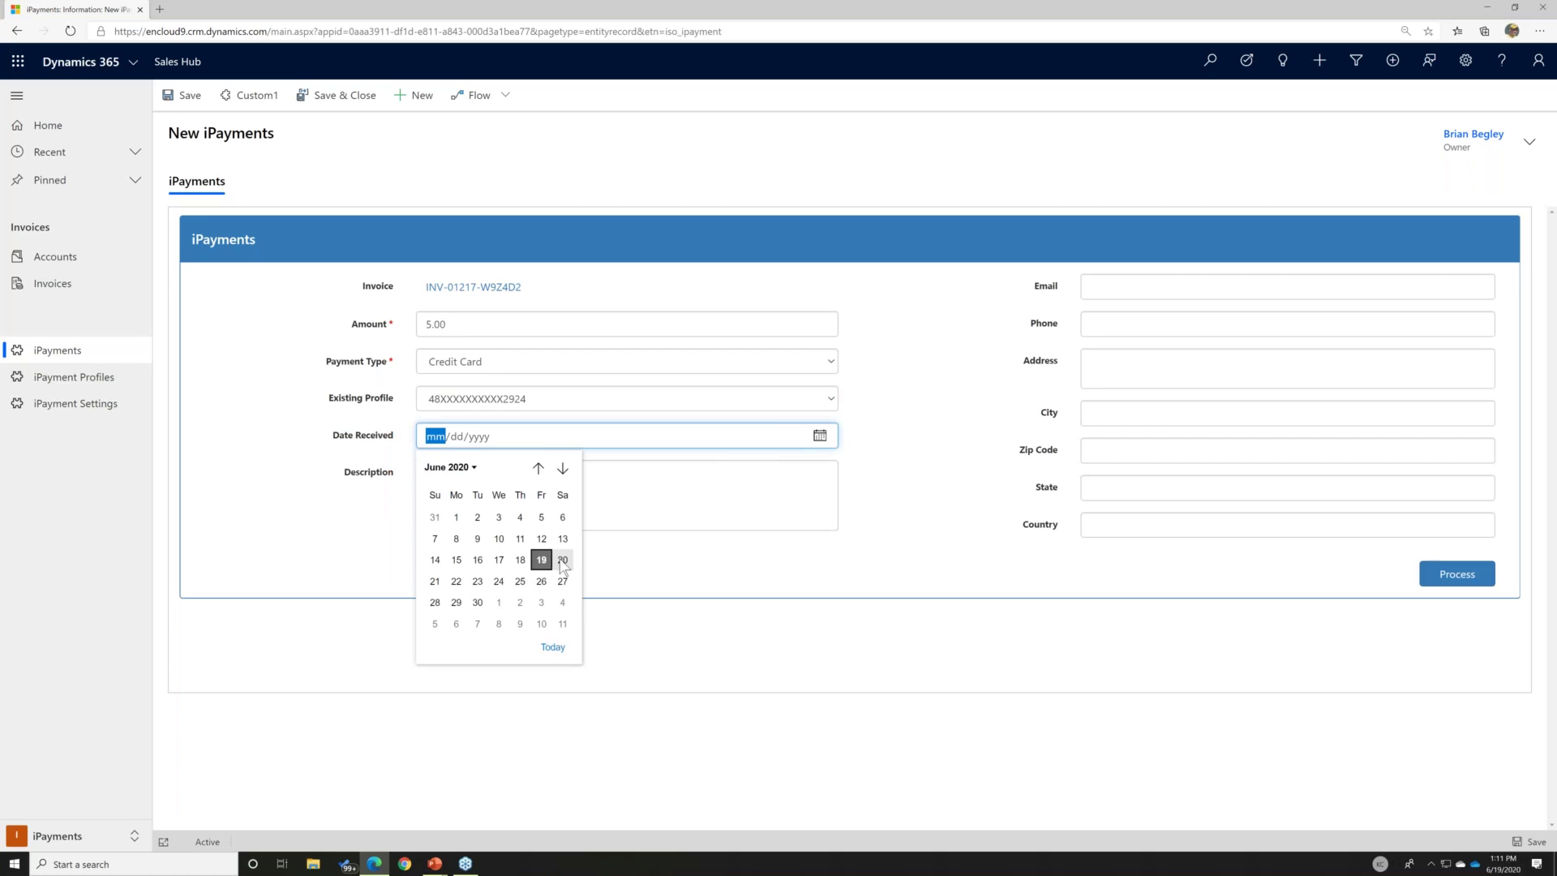
click(520, 560)
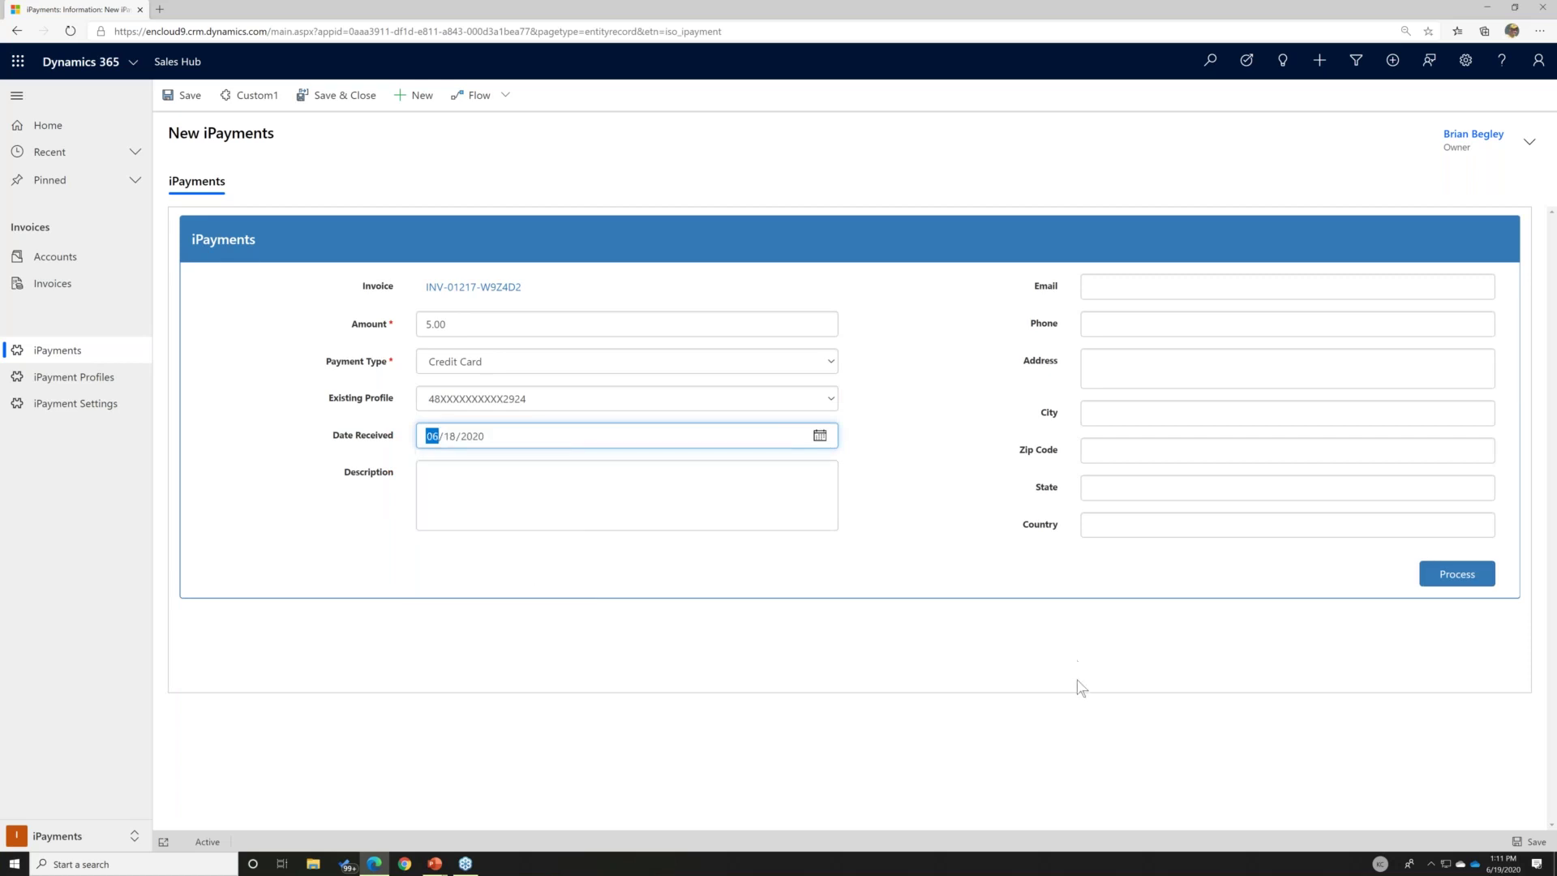
click(1452, 578)
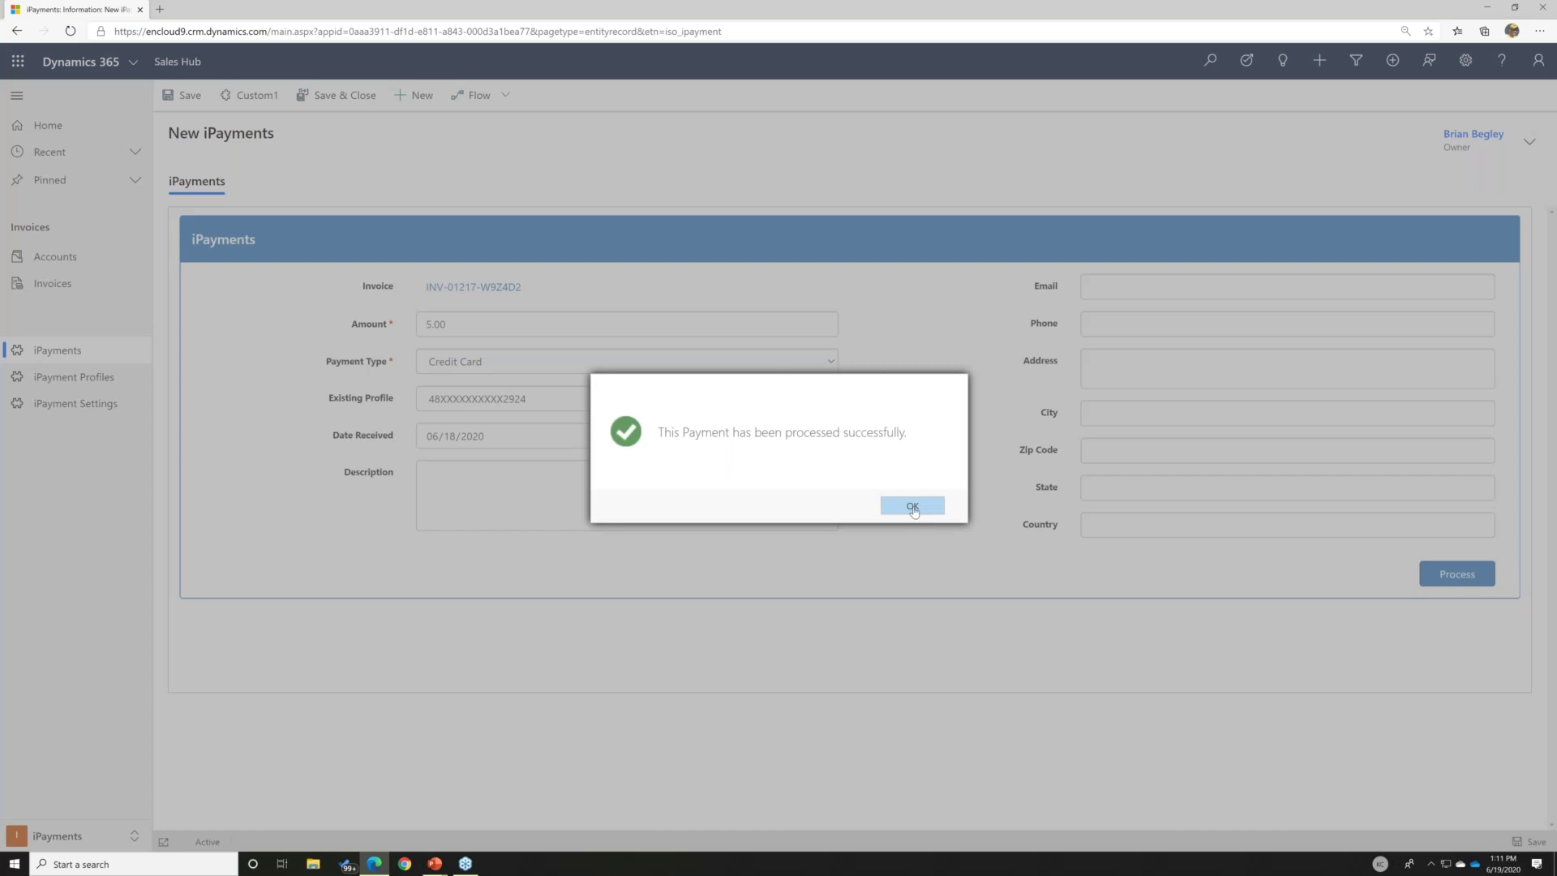
click(913, 508)
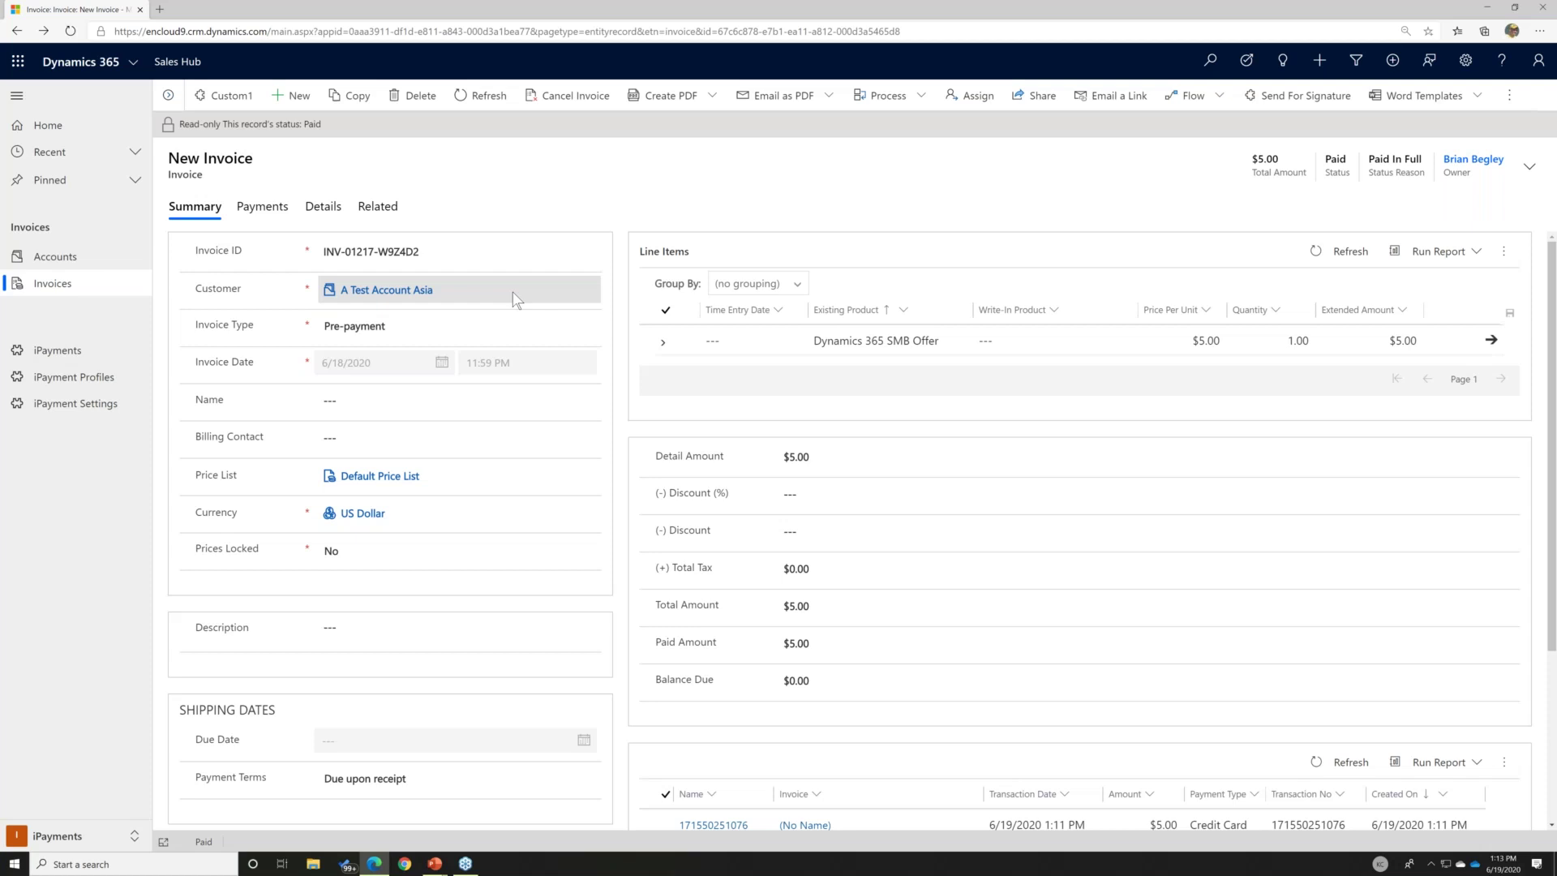
Open the $10 Recurring Service invoice and download it as a PDF using the Recurring Product Invoice template.
click(47, 286)
double_click(301, 201)
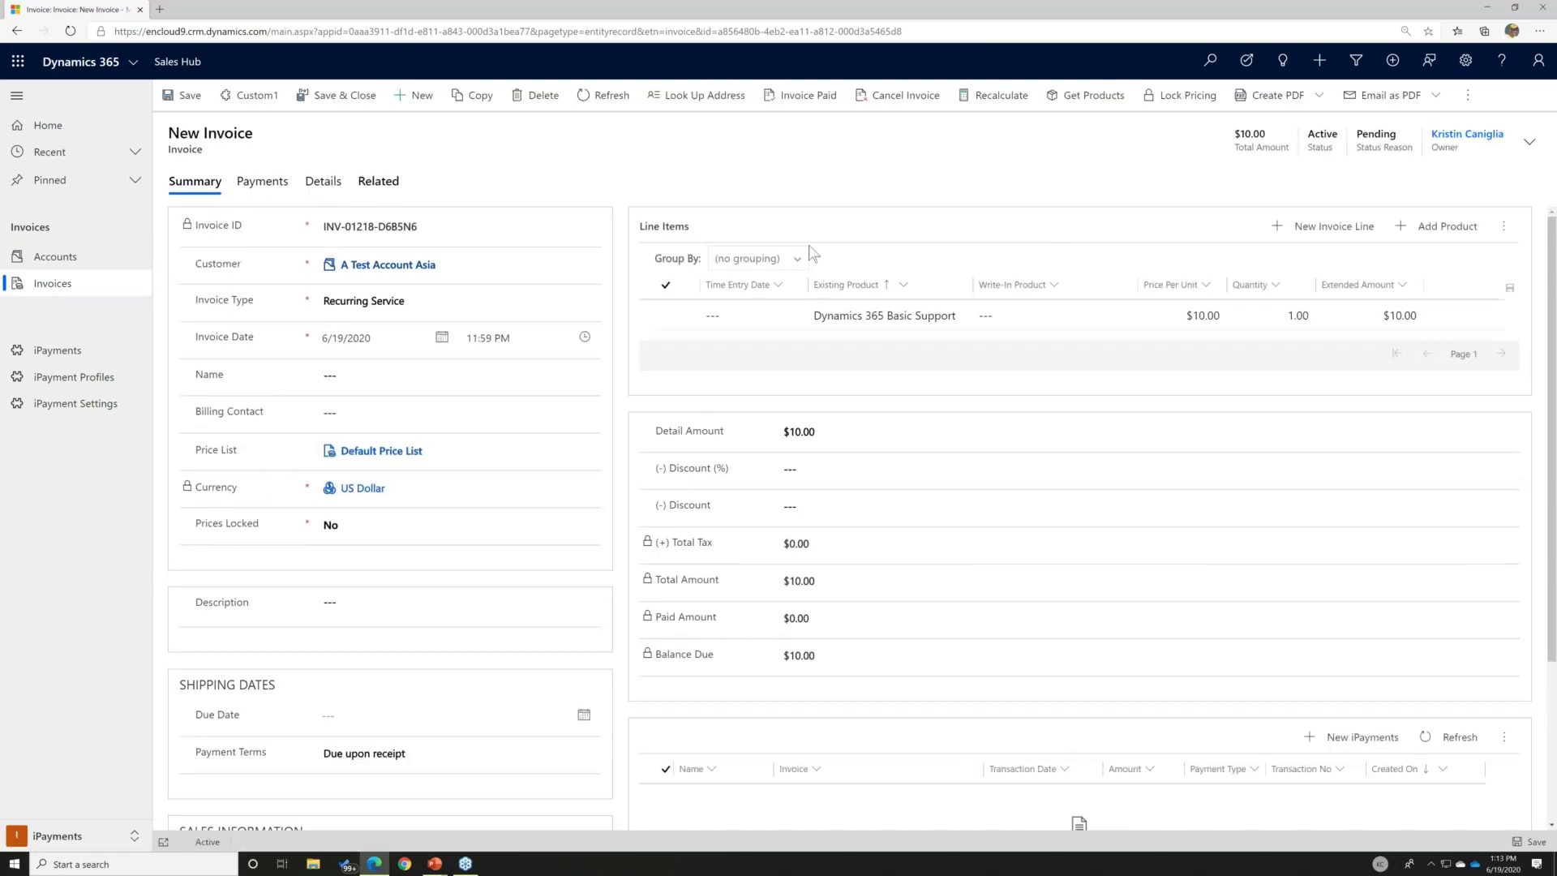
click(1318, 96)
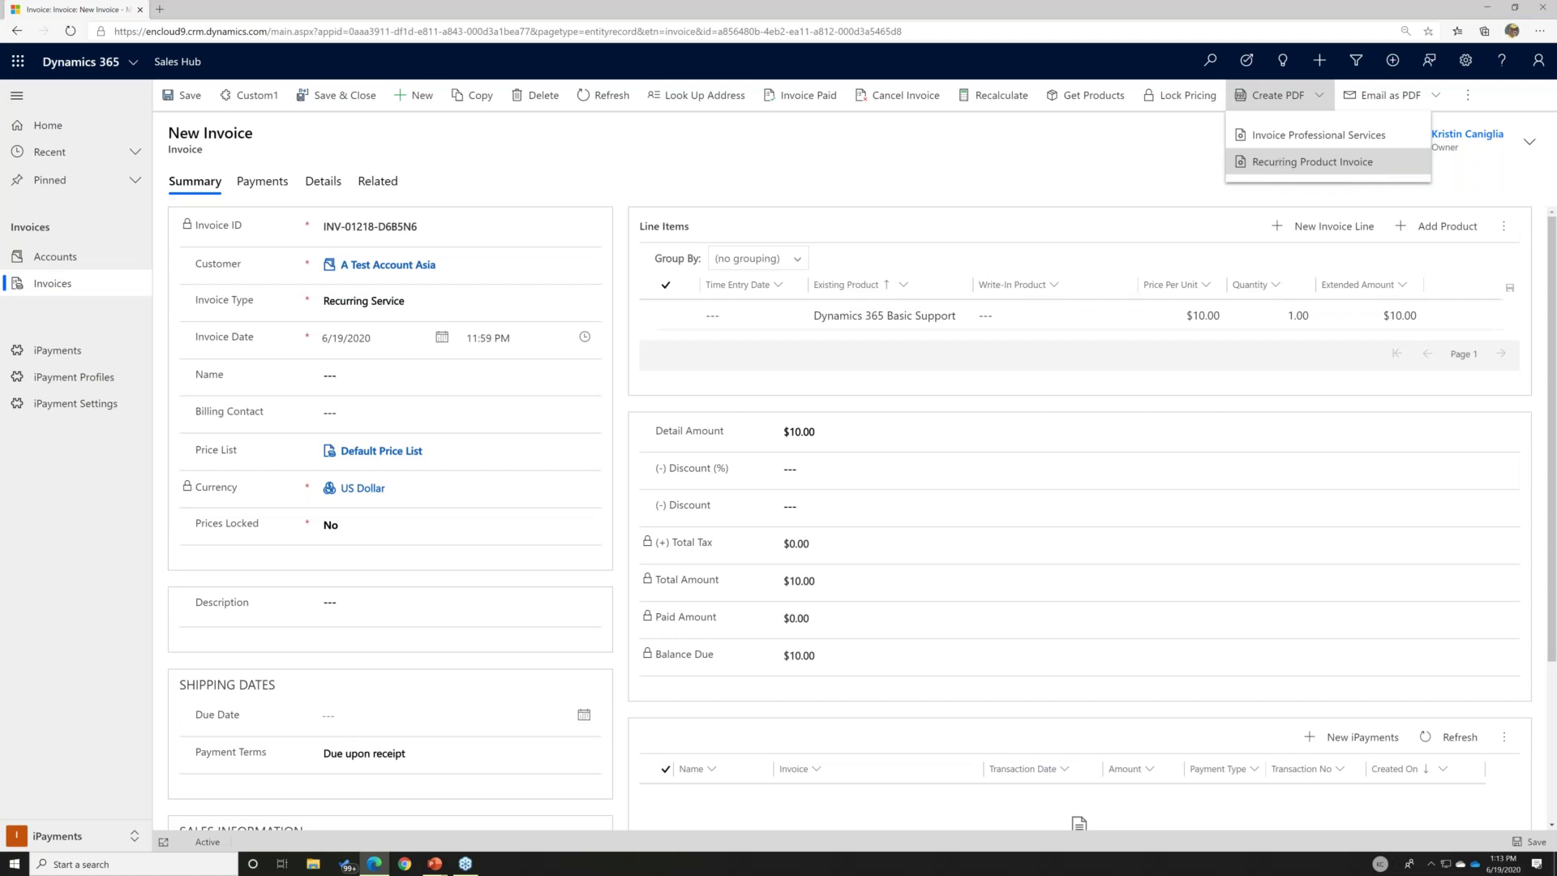
click(1279, 163)
click(887, 526)
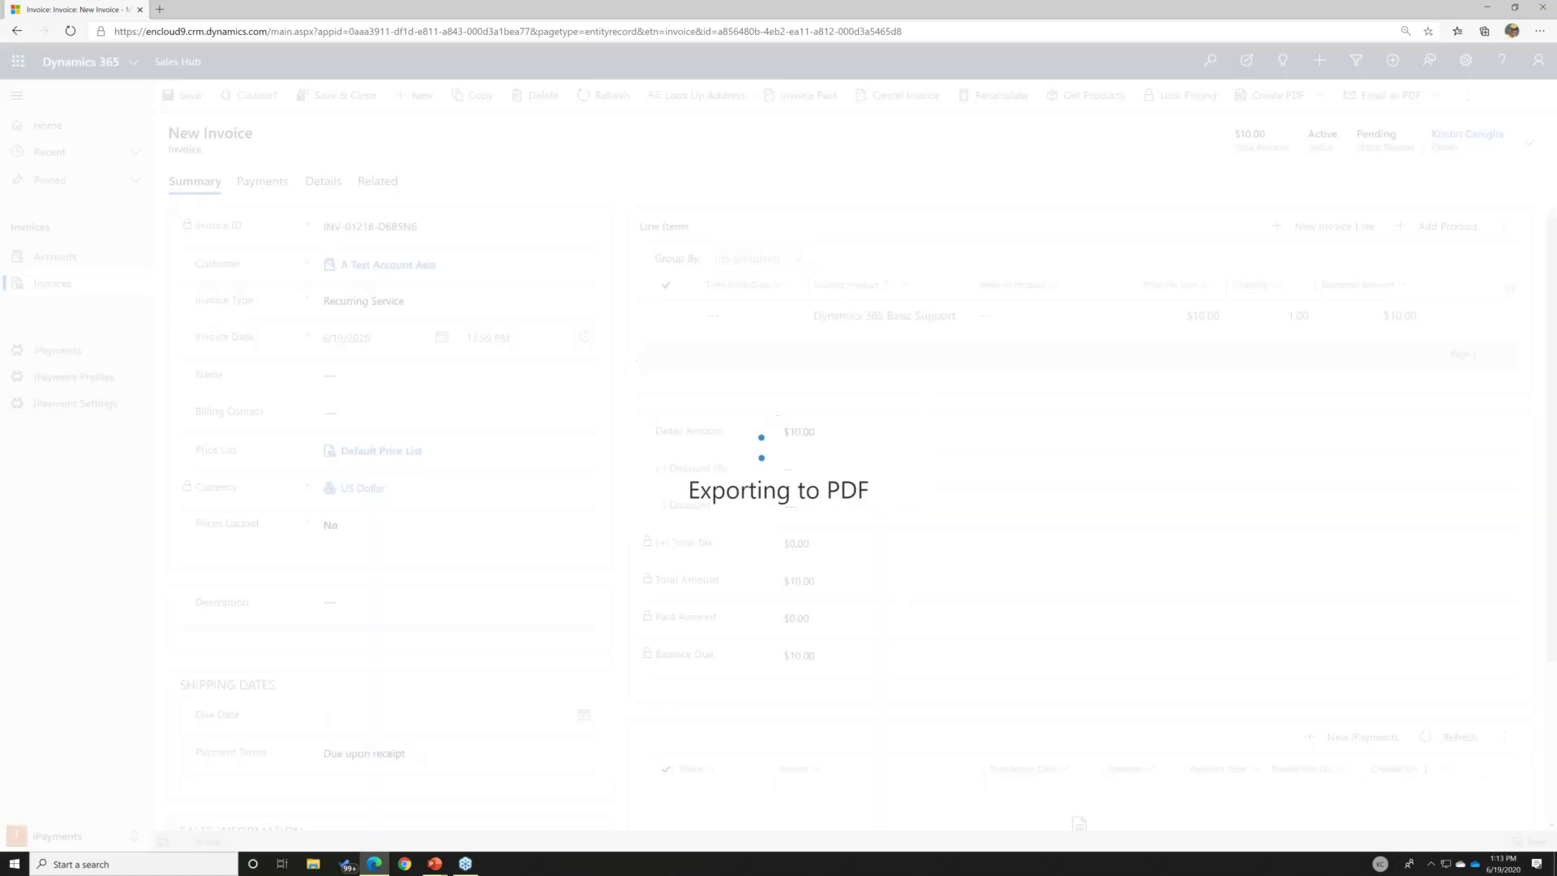
click(1257, 762)
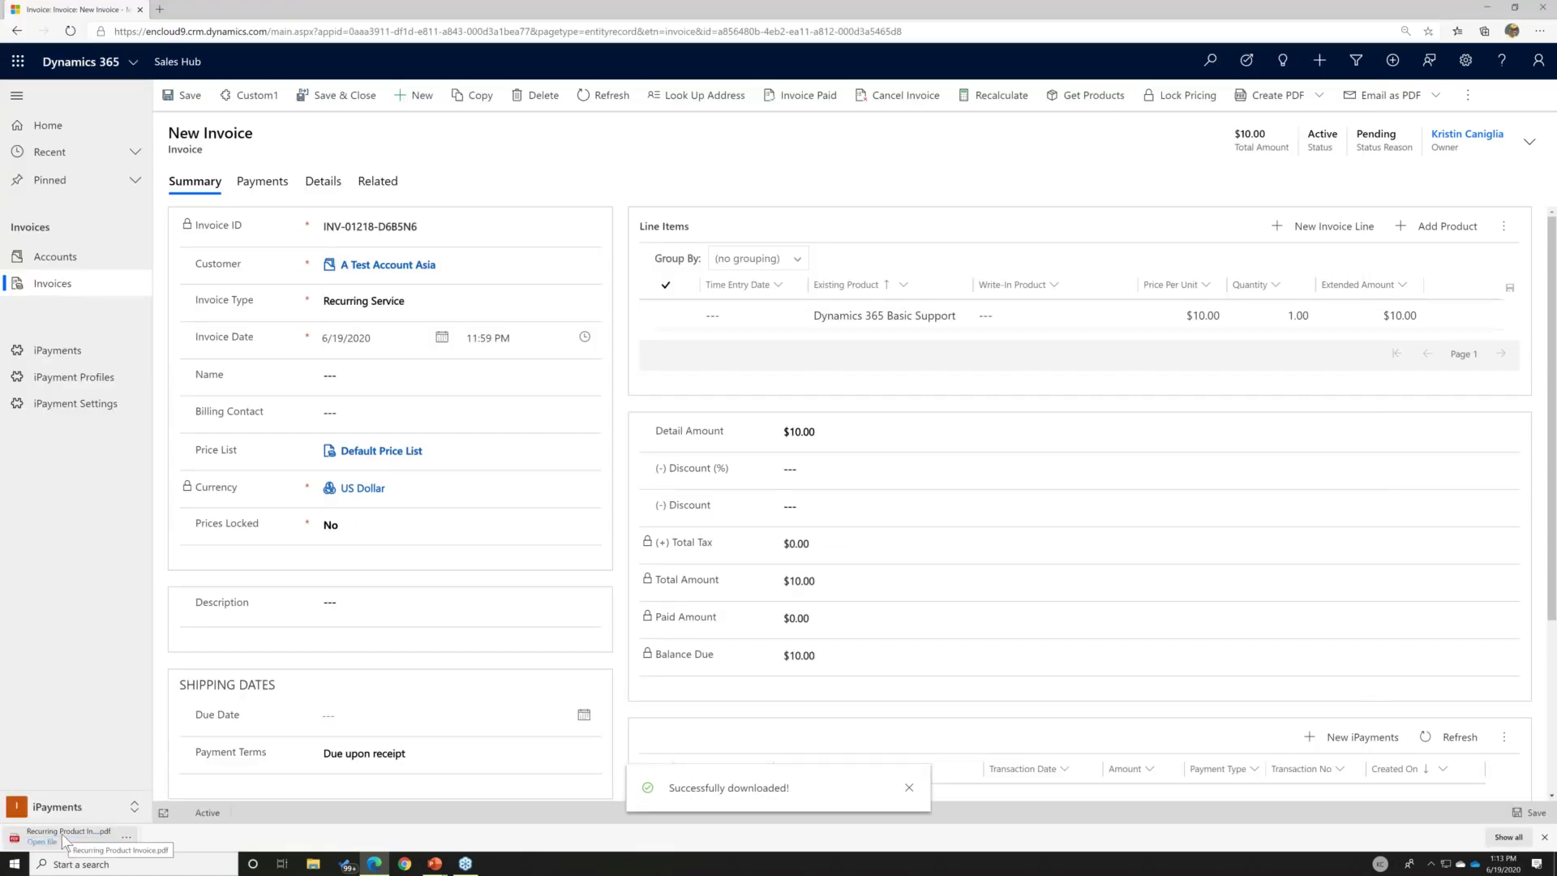
View the downloaded invoice PDF, follow its link to the online payment page, and close that page.
click(63, 837)
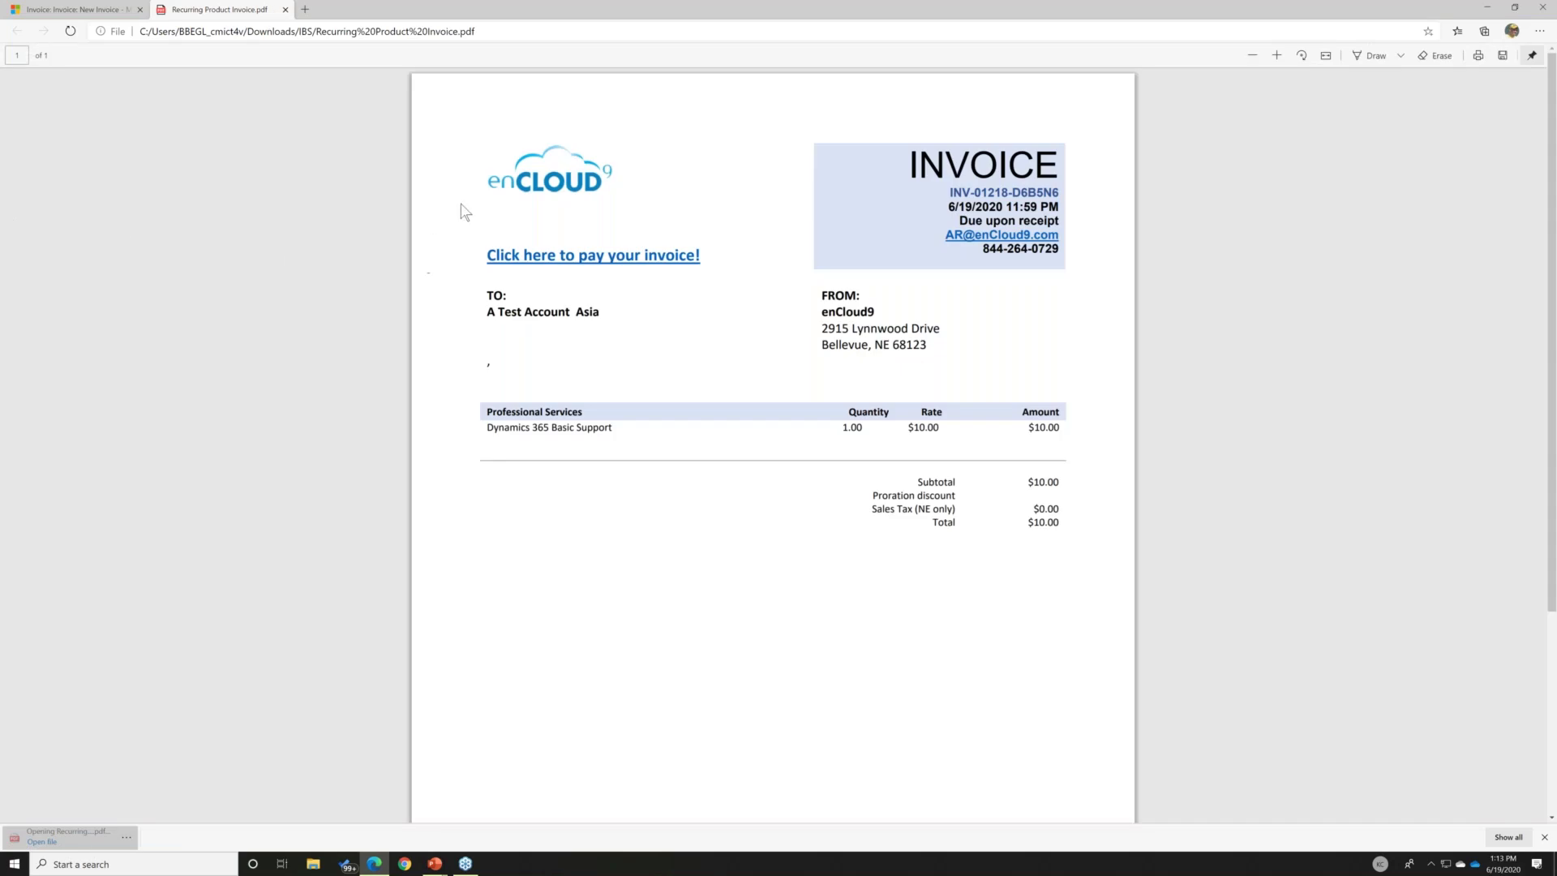
click(514, 257)
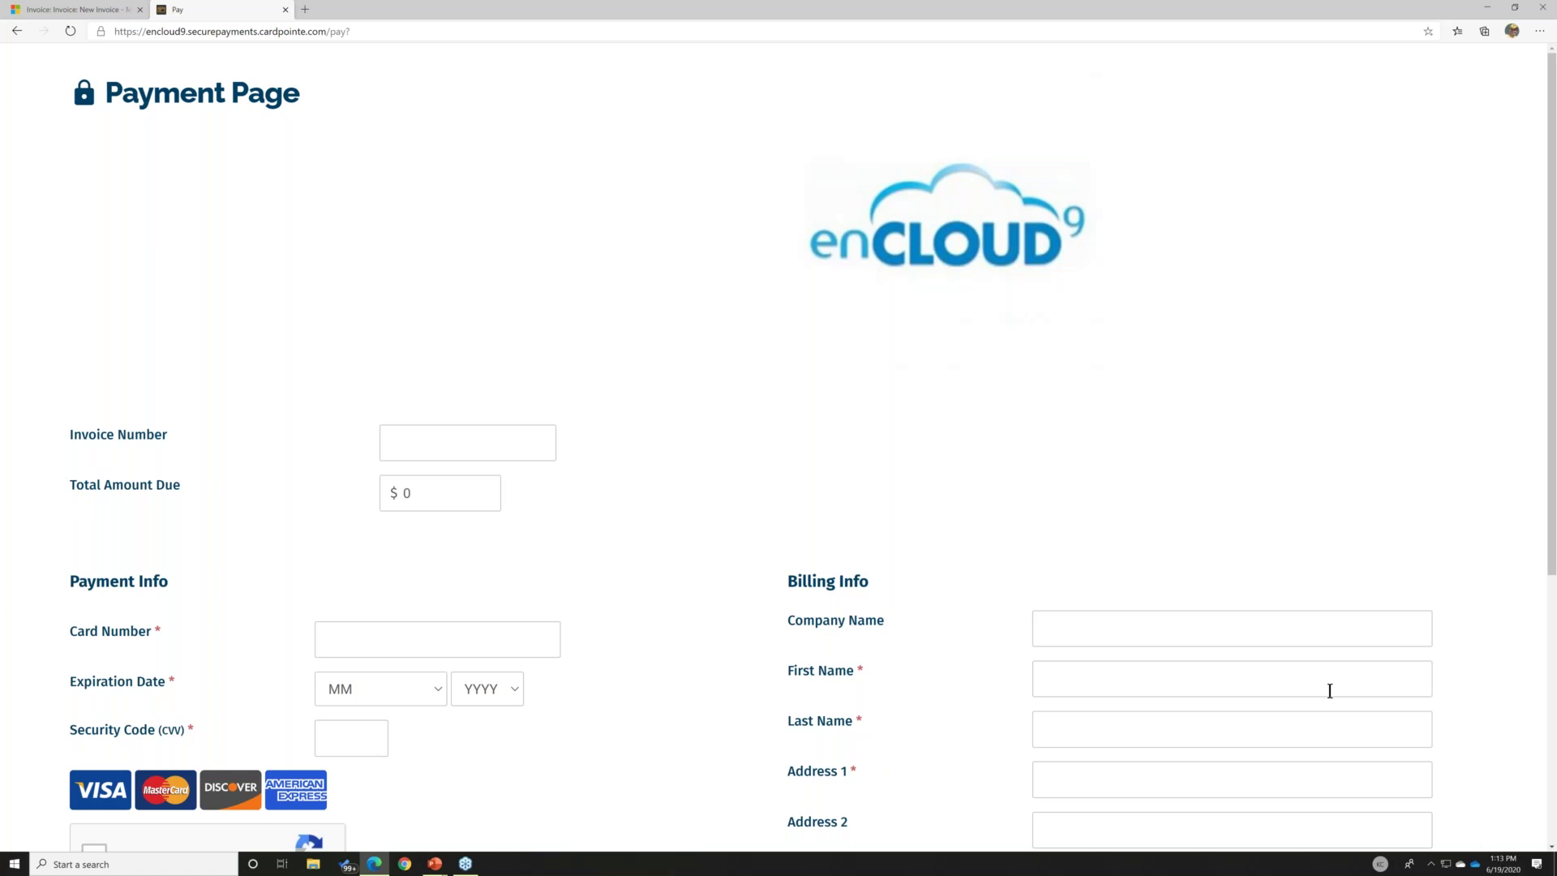
click(284, 10)
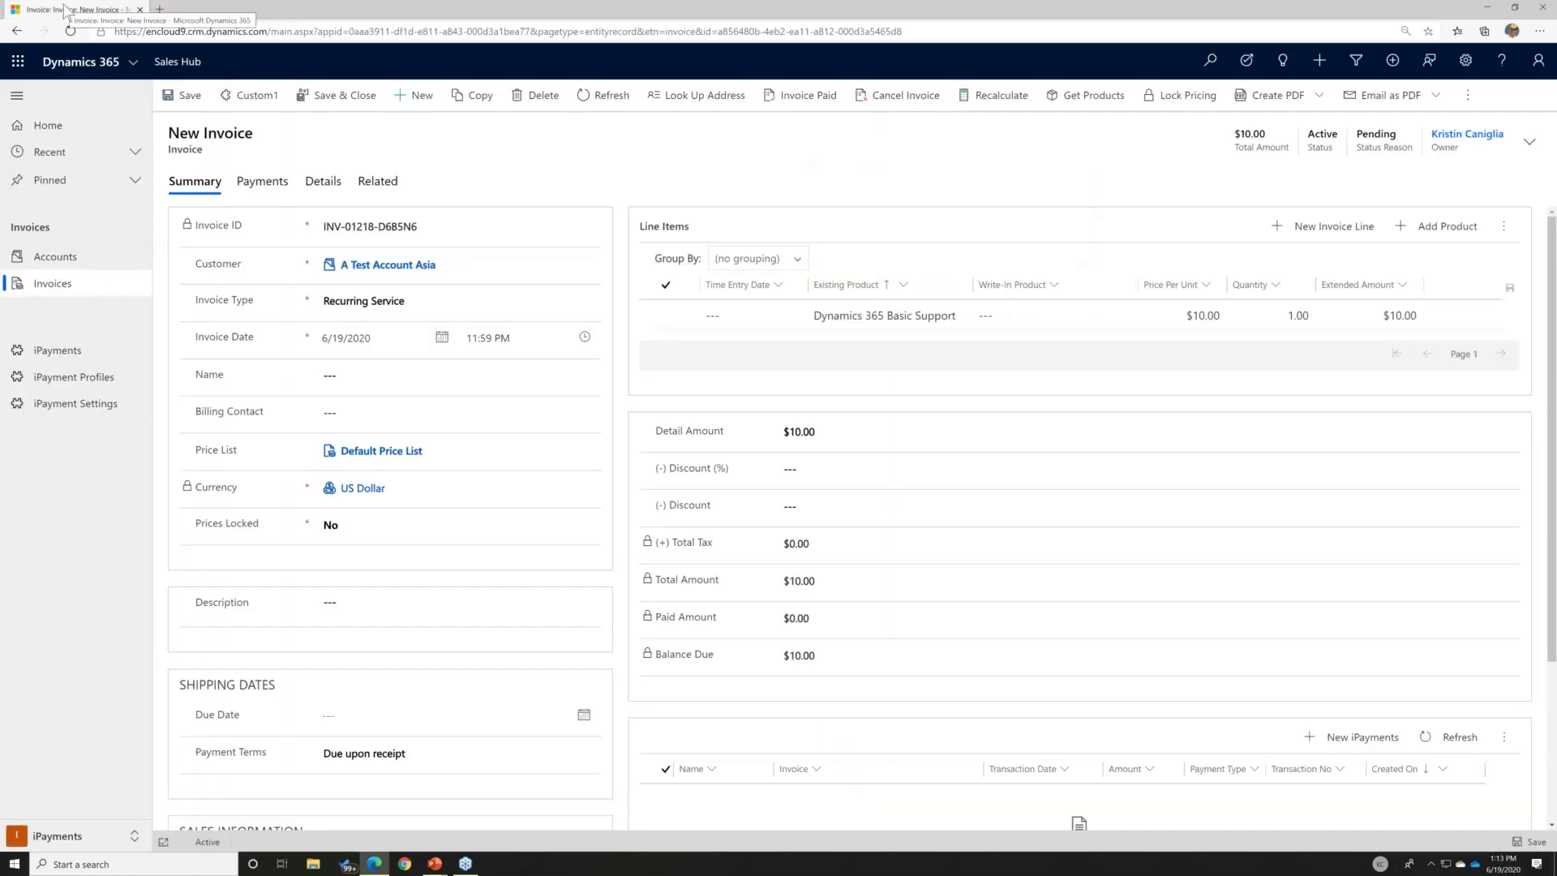